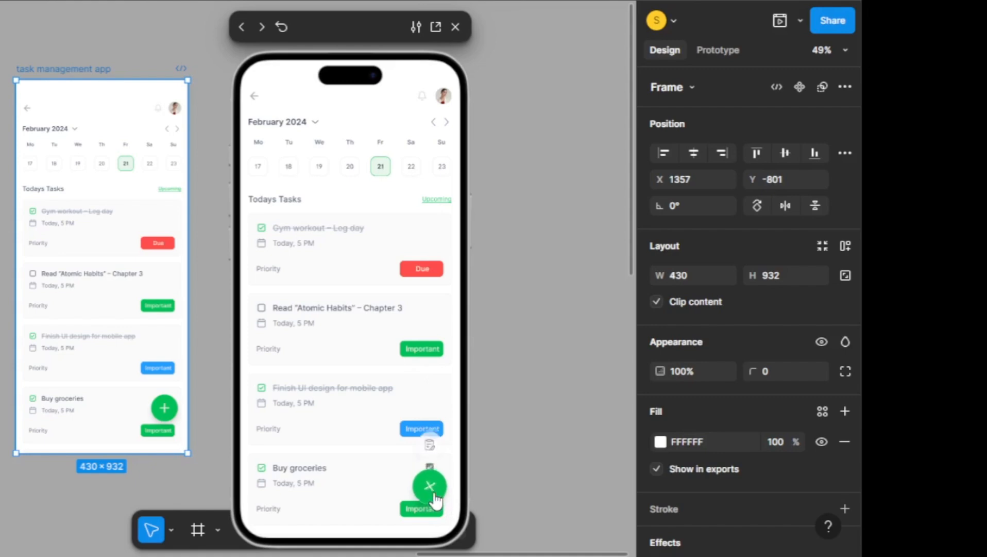
# Test expanding and collapsing the green add button several times in the prototype preview, and close the preview
pyautogui.click(435, 497)
pyautogui.click(430, 483)
pyautogui.click(434, 492)
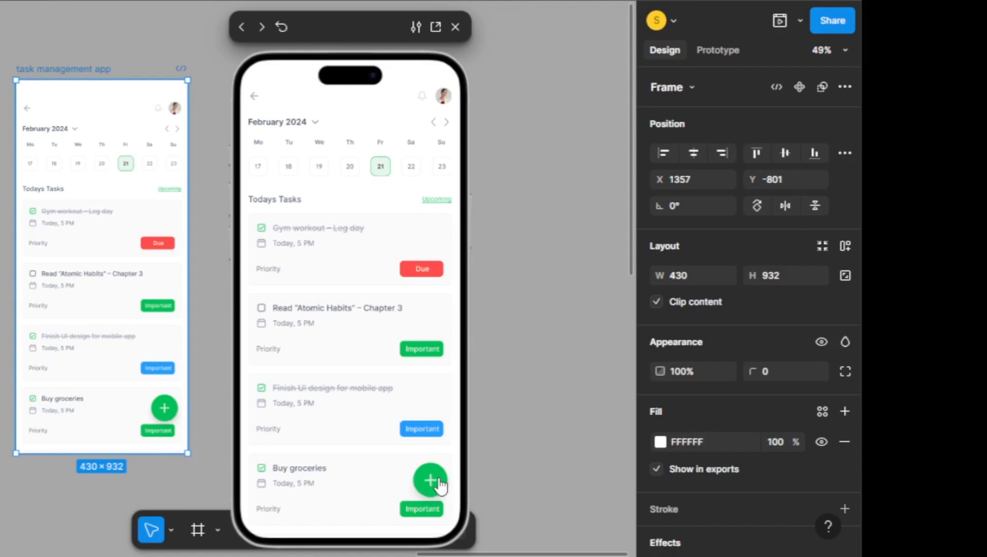
pyautogui.click(436, 486)
pyautogui.click(429, 489)
pyautogui.click(431, 485)
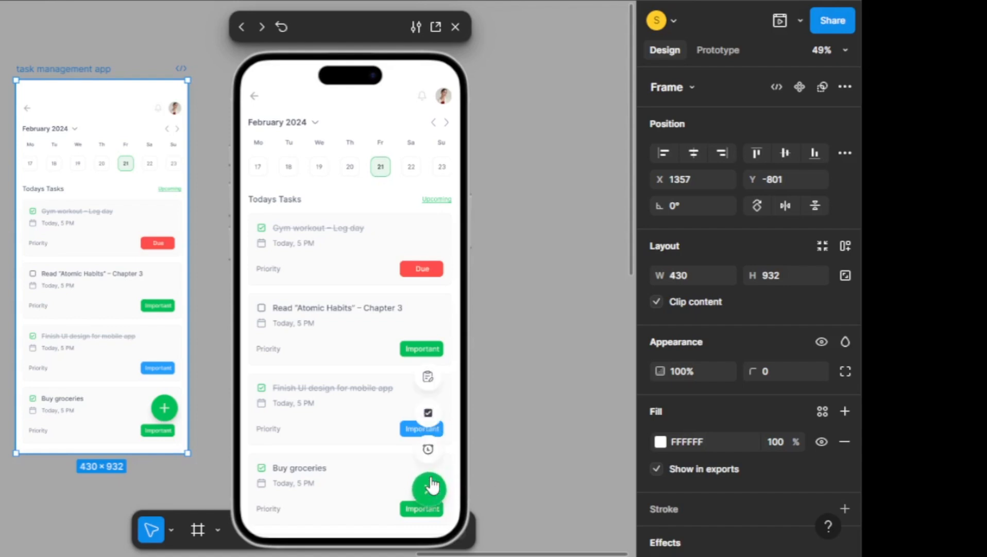
pyautogui.click(432, 485)
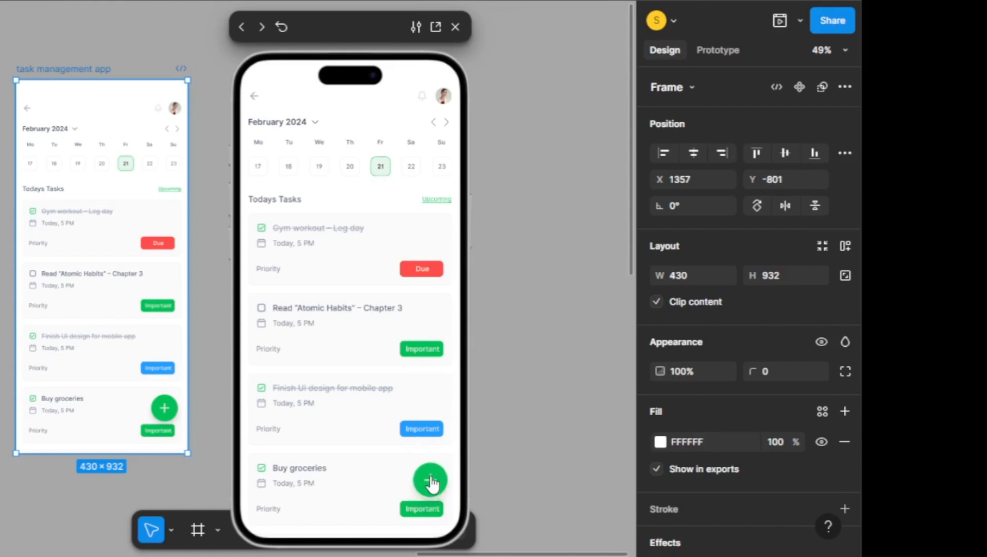
pyautogui.click(432, 483)
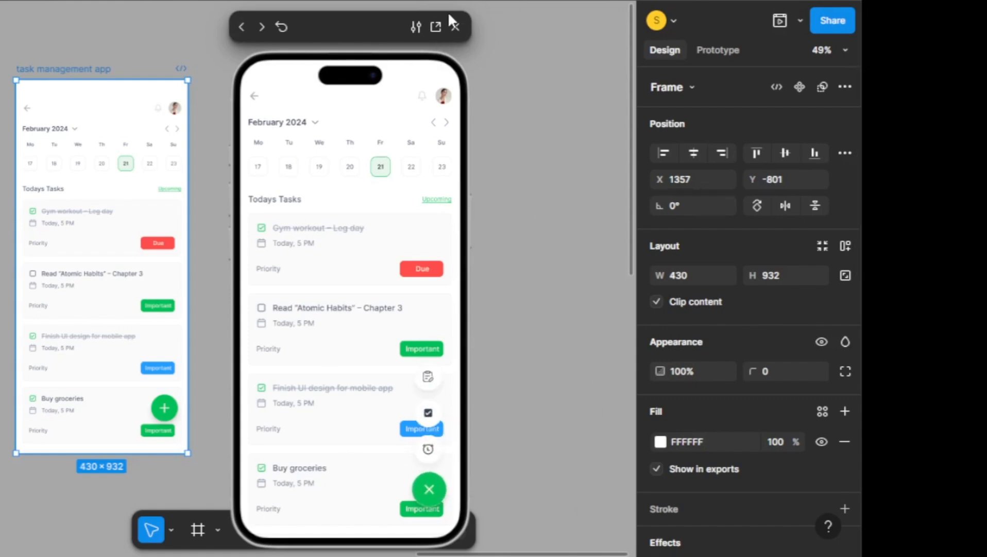
pyautogui.click(455, 27)
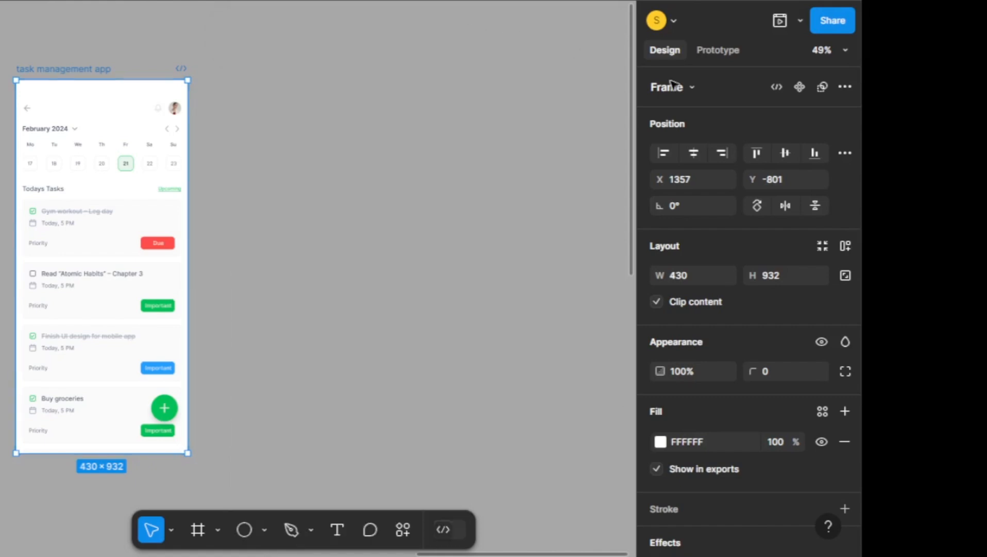
pyautogui.scroll(-1, 227, 117)
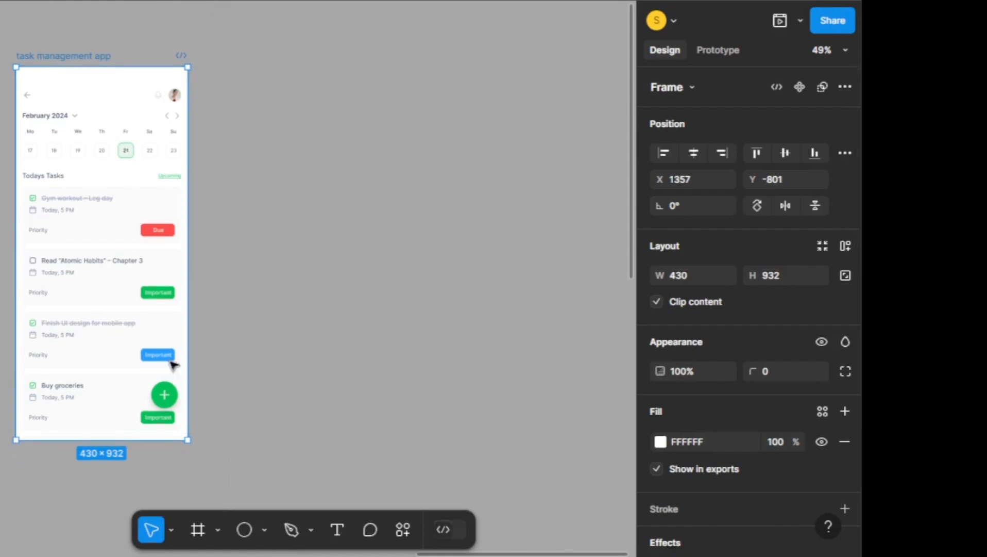
pyautogui.scroll(3, 46, 304)
pyautogui.scroll(3, 181, 242)
pyautogui.scroll(-2, 223, 242)
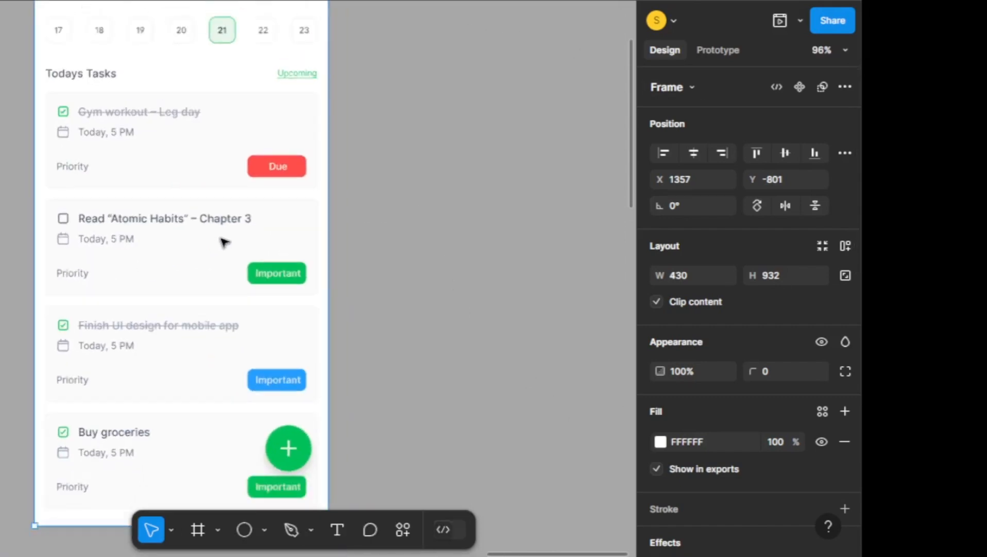
pyautogui.scroll(-2, 115, 384)
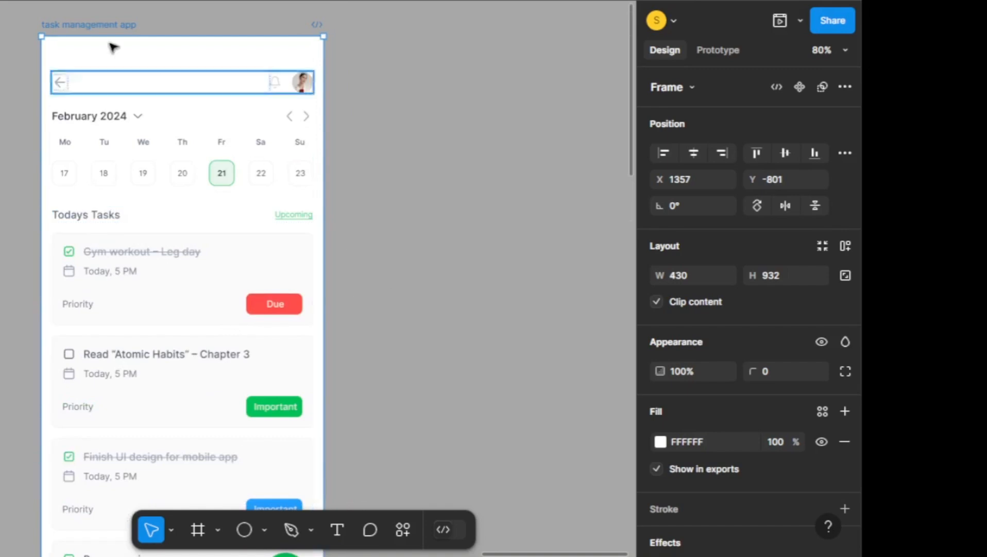
pyautogui.scroll(-2, 227, 383)
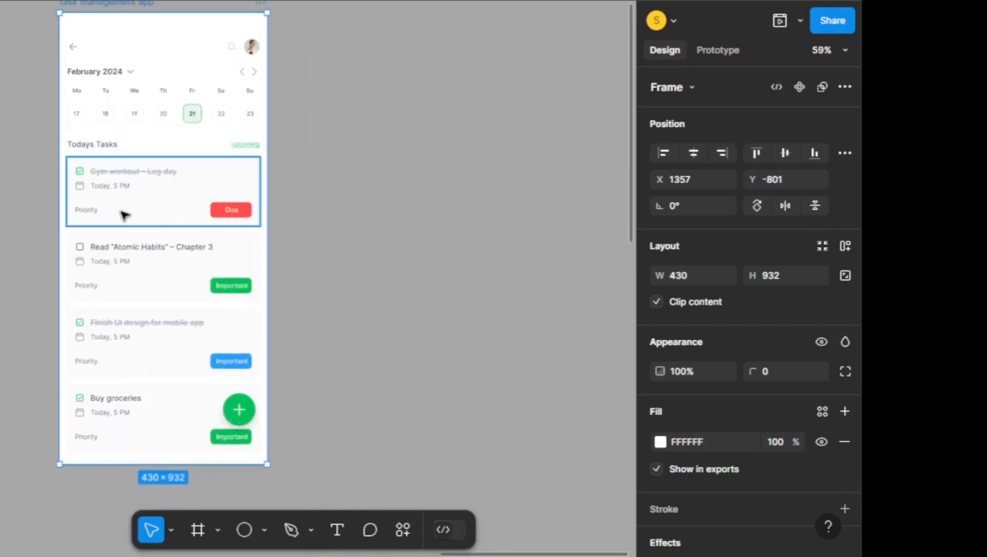
# Draw a new frame on the empty canvas beside Frame 28 and shrink it to about 53 × 51
pyautogui.scroll(2, 591, 275)
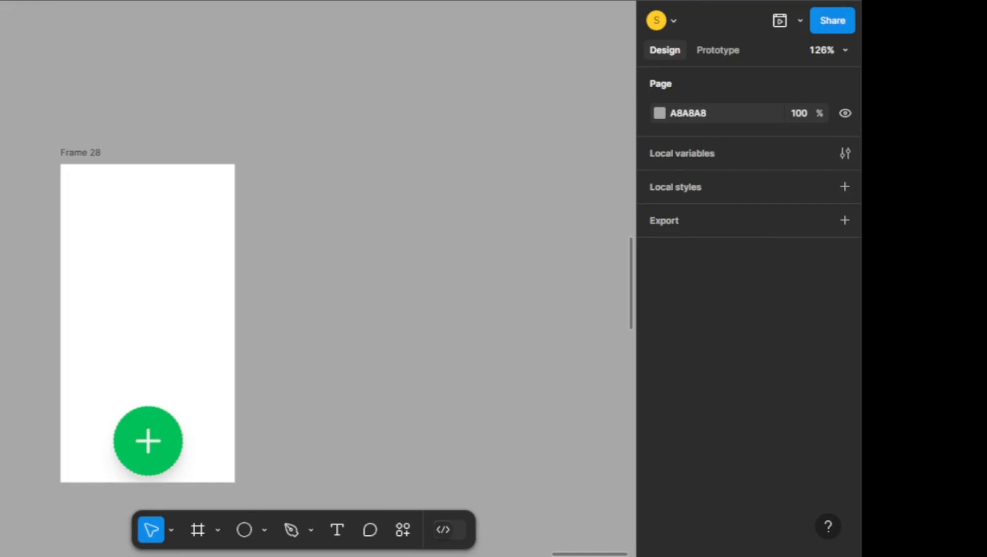
pyautogui.moveTo(155, 229); pyautogui.dragTo(385, 249)
pyautogui.click(380, 218)
pyautogui.scroll(3, 379, 218)
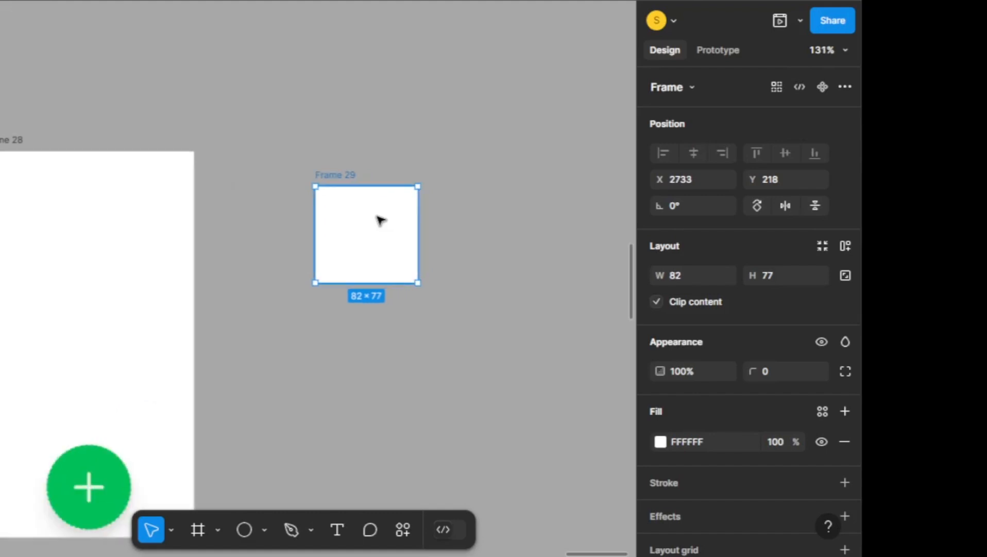
pyautogui.moveTo(292, 175); pyautogui.dragTo(342, 220)
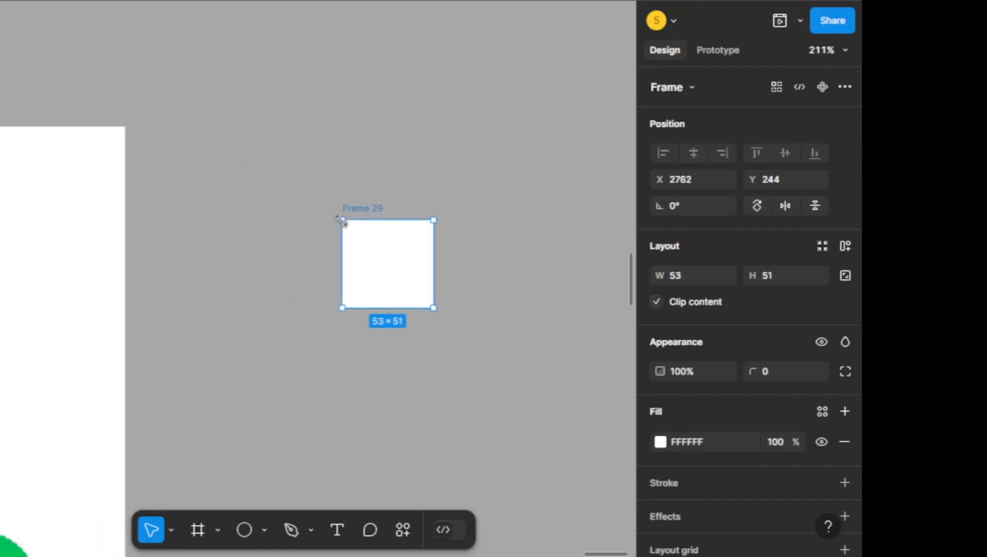
# Set the new frame's width and height both to 48
pyautogui.click(698, 276)
pyautogui.write('48')
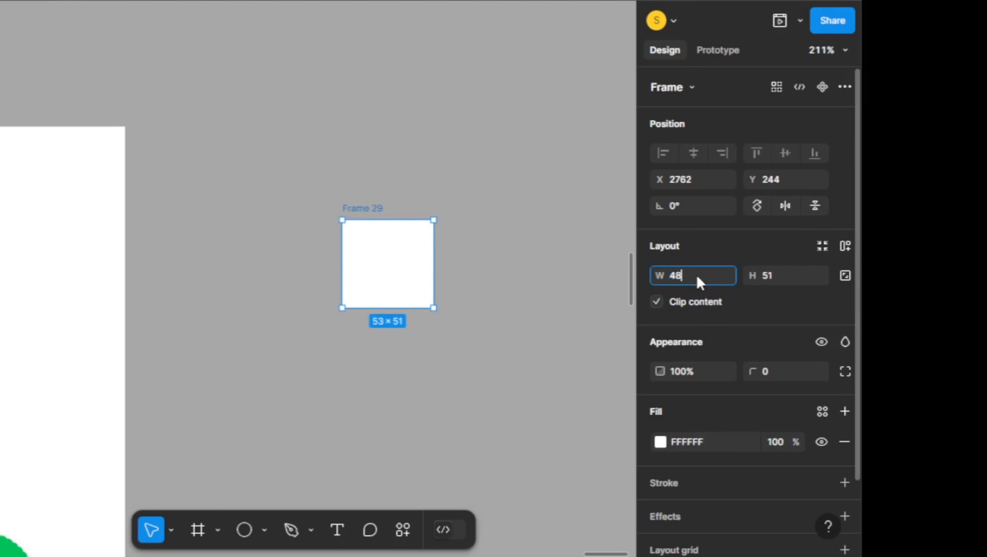
pyautogui.click(757, 240)
pyautogui.click(784, 281)
pyautogui.write('48')
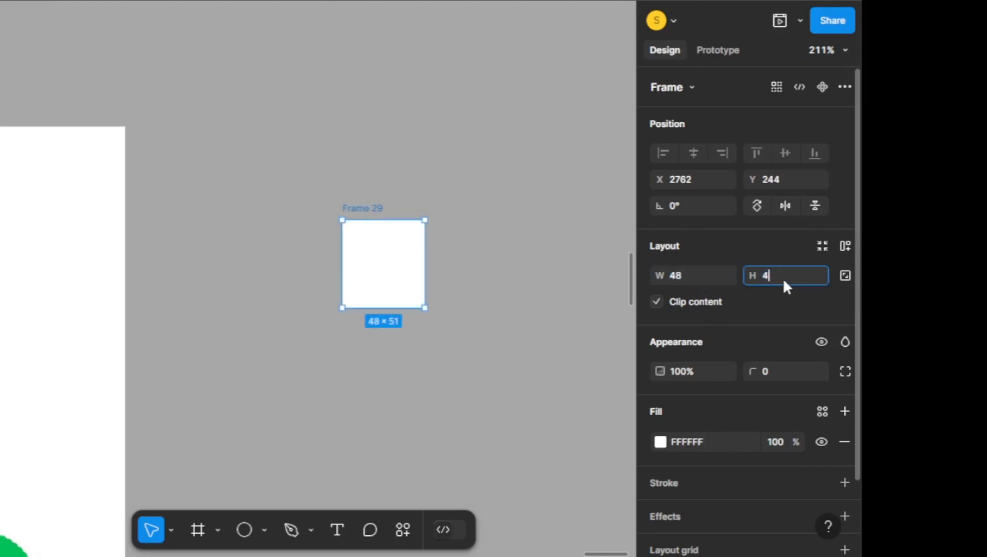
pyautogui.click(766, 232)
# Round the 48 × 48 frame into a circle with a corner radius of 1000
pyautogui.scroll(-2, 767, 363)
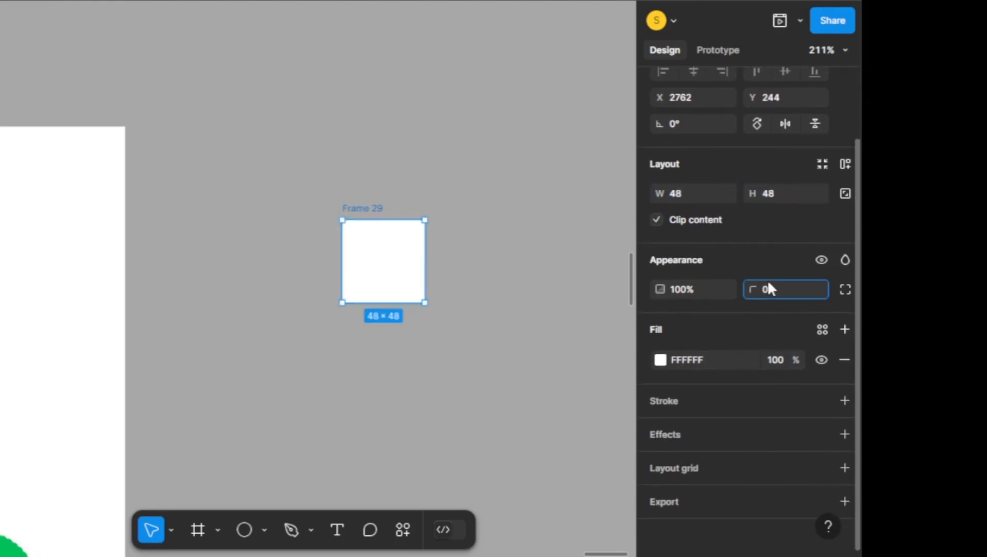
pyautogui.write('1000')
pyautogui.click(763, 269)
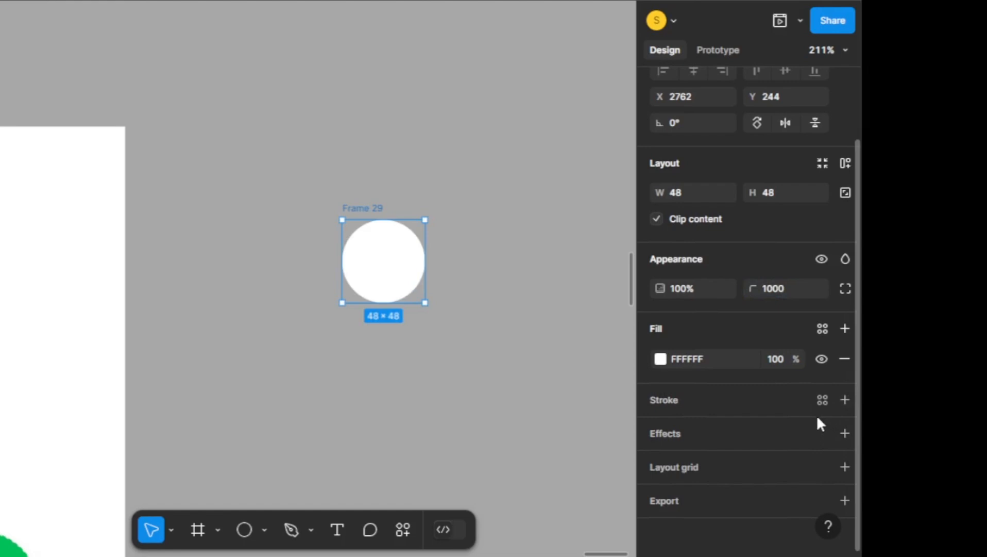
# Add an inside stroke to the circular frame and set its weight to 0.5
pyautogui.scroll(2, 822, 428)
pyautogui.scroll(-2, 828, 423)
pyautogui.click(844, 400)
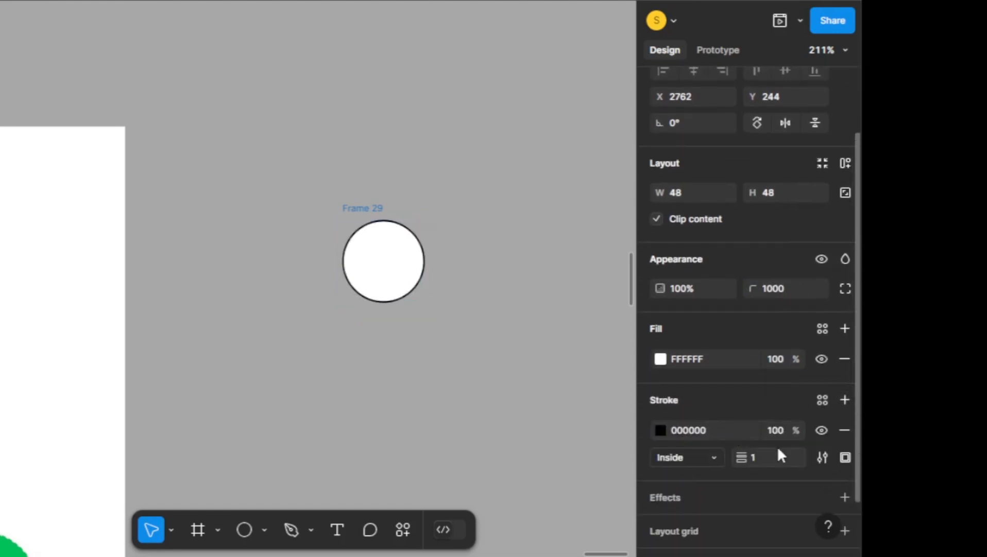
pyautogui.press('0')
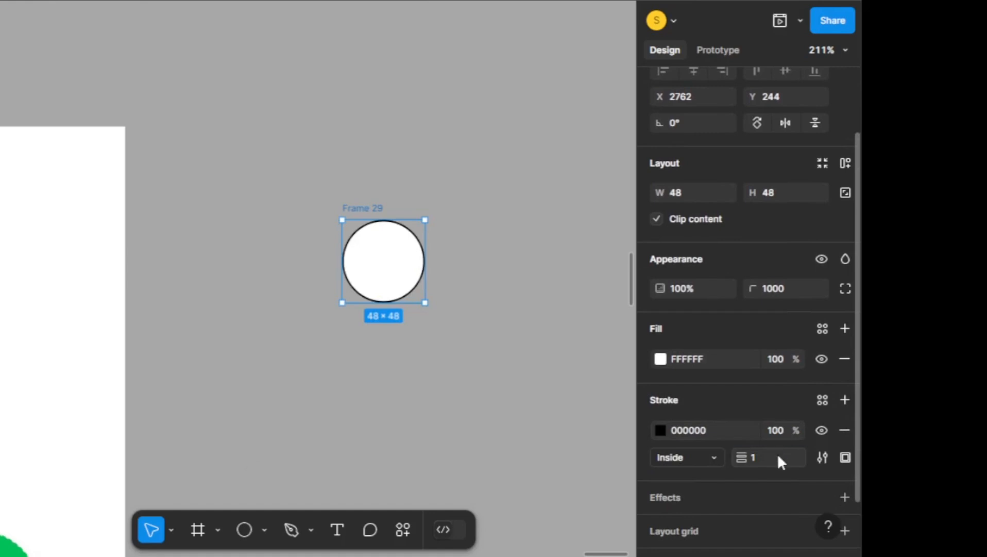
pyautogui.click(777, 459)
pyautogui.write('0.5')
pyautogui.press('Return')
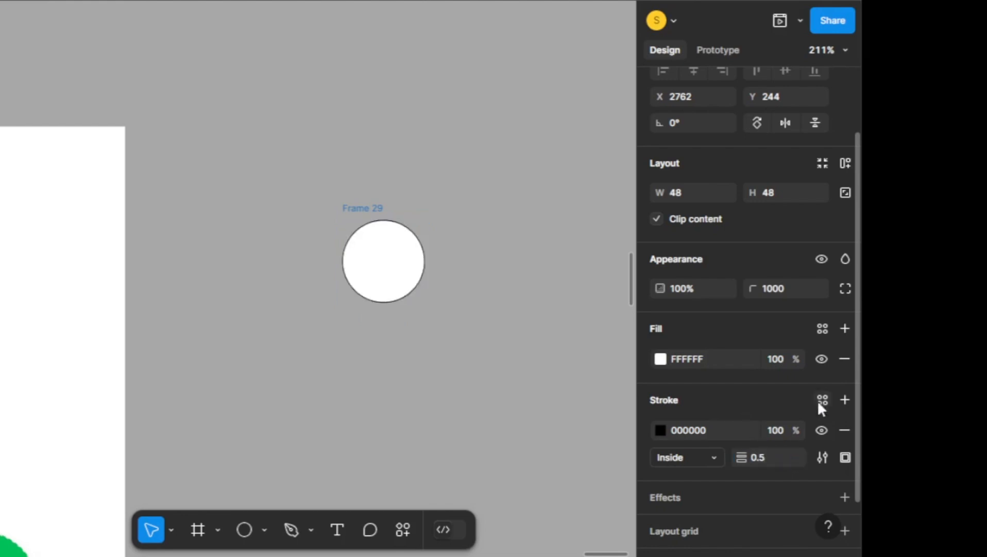
# Change the circular frame's stroke colour to grey 909090
pyautogui.click(660, 430)
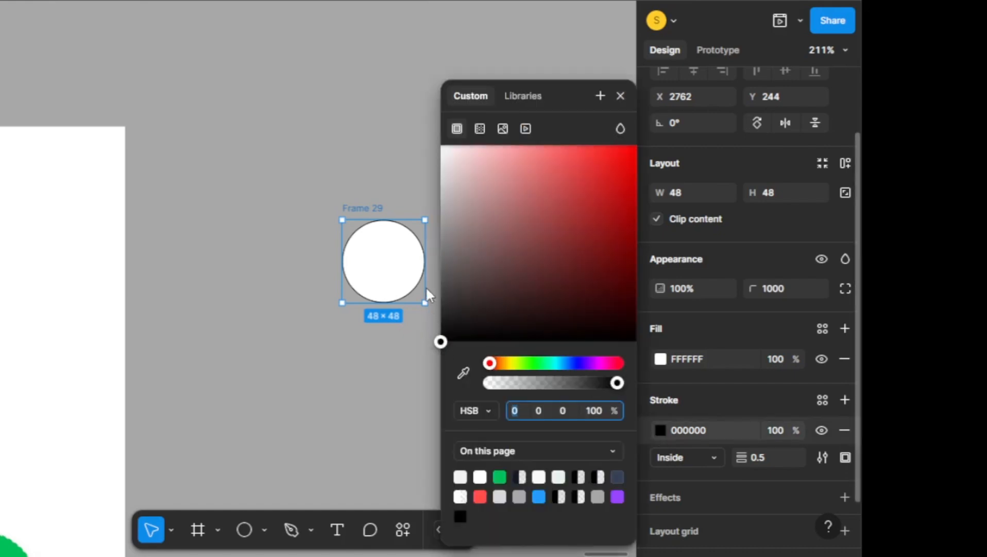
pyautogui.moveTo(442, 258)
pyautogui.mouseDown()
pyautogui.moveTo(414, 216)
pyautogui.moveTo(419, 238)
pyautogui.mouseUp()
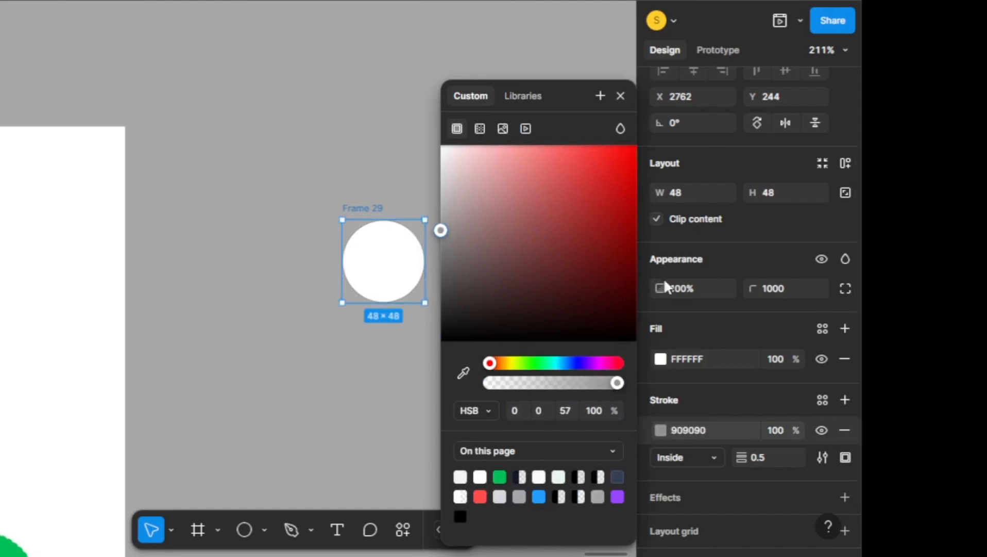
pyautogui.scroll(-2, 767, 452)
pyautogui.click(703, 334)
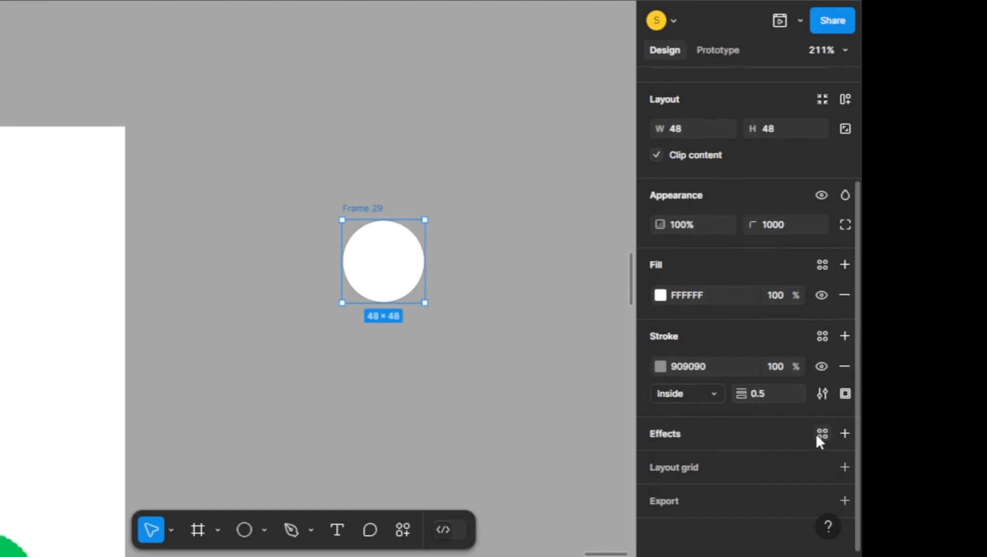
# Apply the Shadow/Soft/medium effect style to the circular frame and deselect it
pyautogui.click(823, 432)
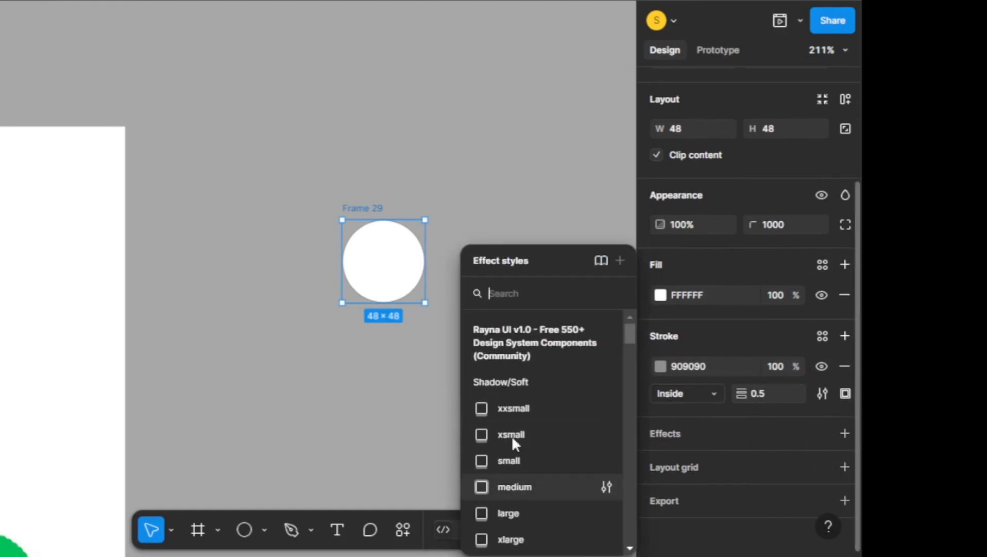
pyautogui.click(522, 179)
pyautogui.scroll(3, 447, 292)
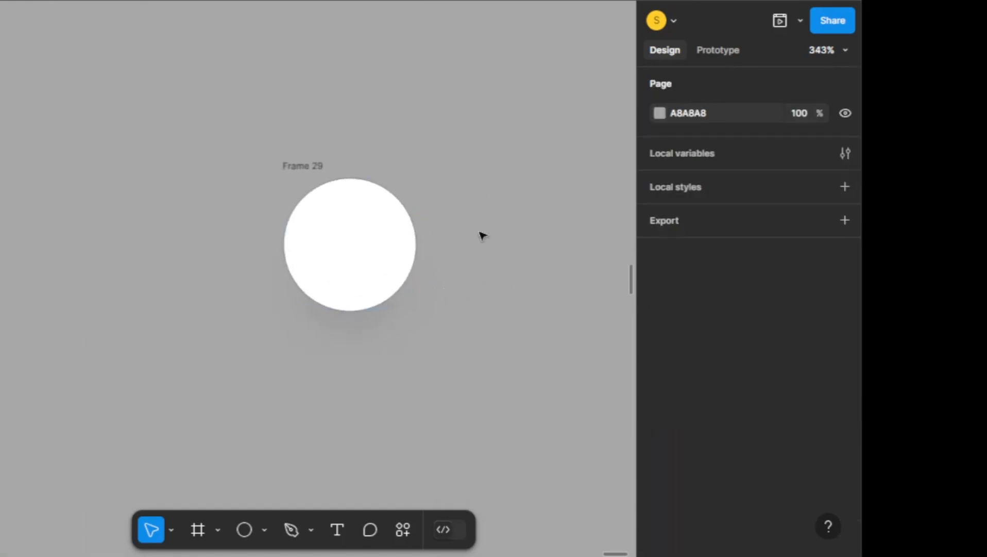
# Run the Iconify plugin on the circular frame and search for "task edit" icons
pyautogui.click(336, 218)
pyautogui.rightClick(336, 218)
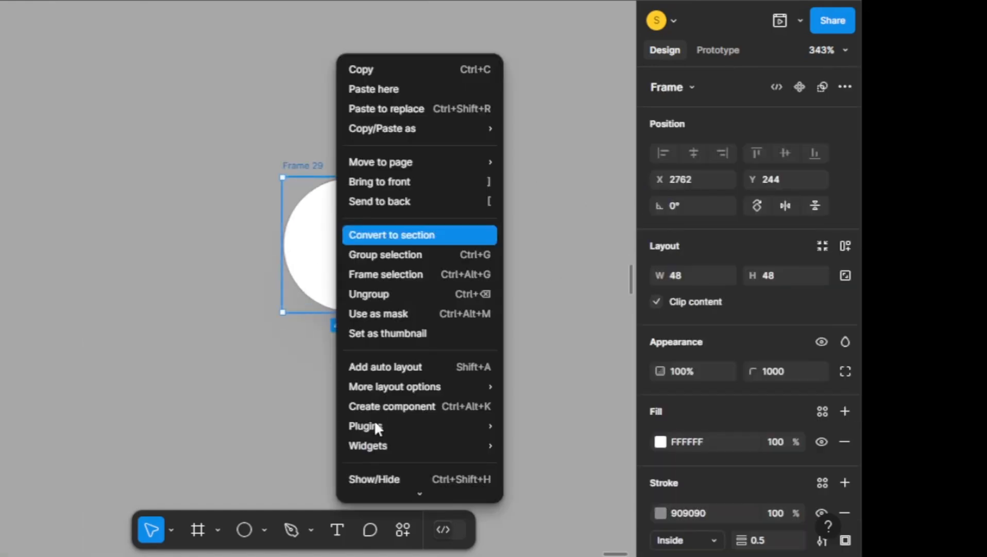
pyautogui.moveTo(375, 425)
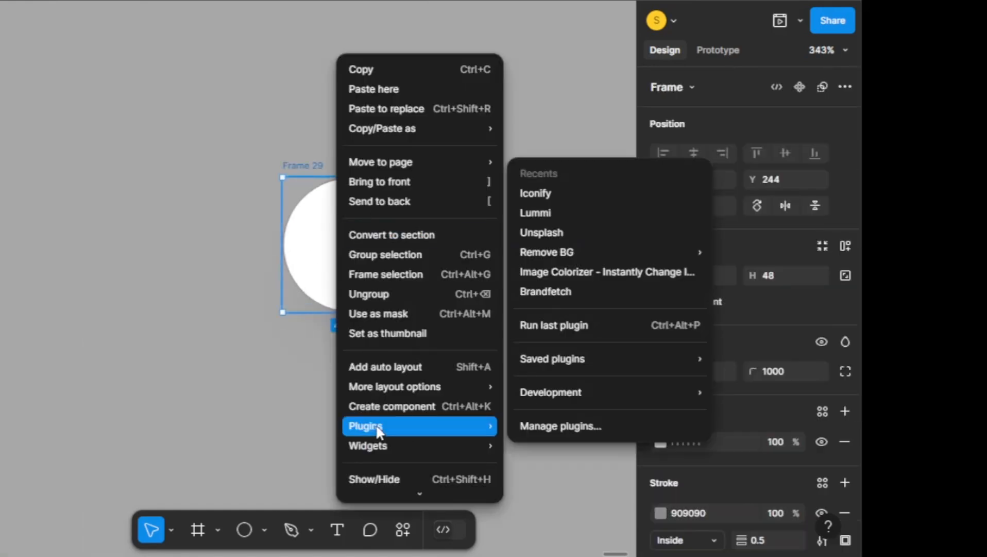
pyautogui.click(557, 193)
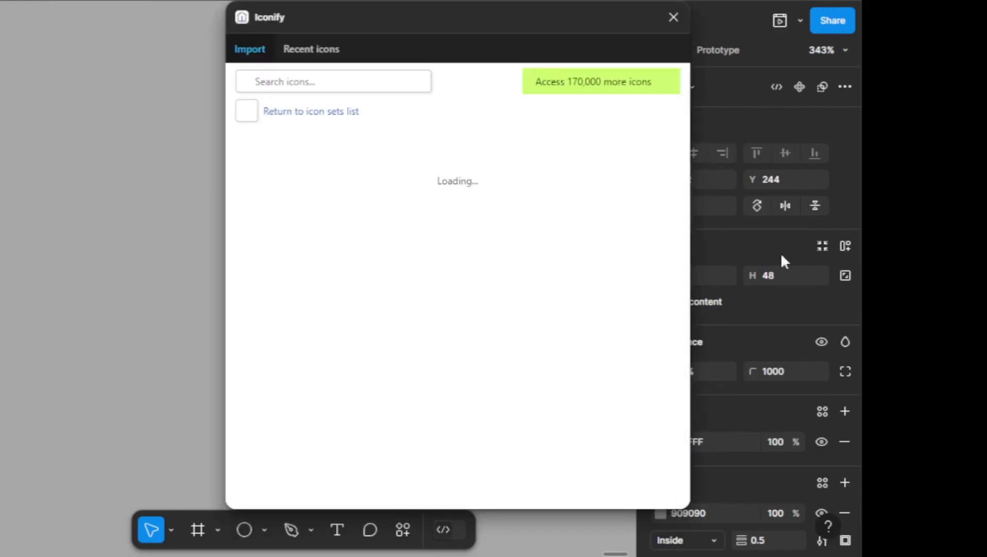
pyautogui.click(312, 81)
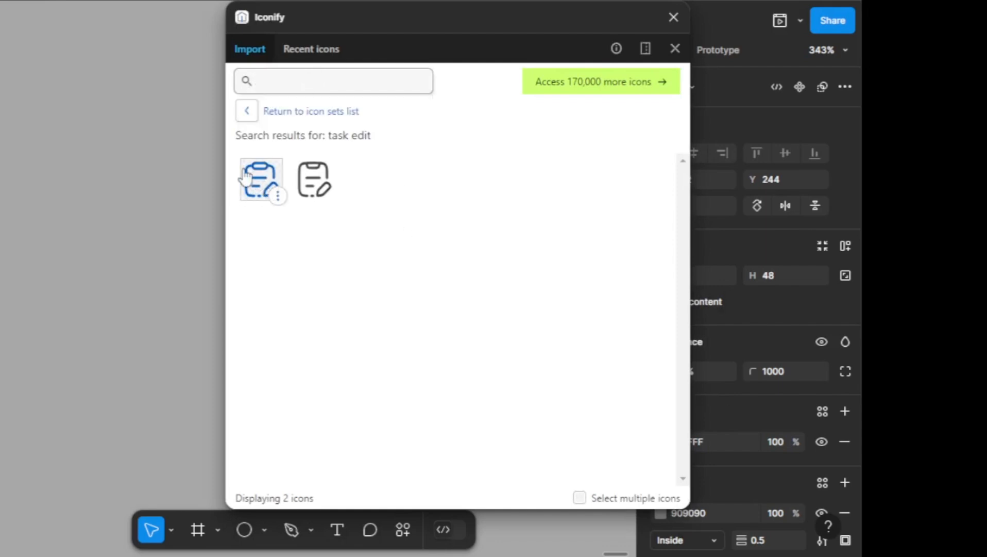
# Import the first task edit clipboard icon as a component into Frame 29 and close the plugin
pyautogui.click(255, 183)
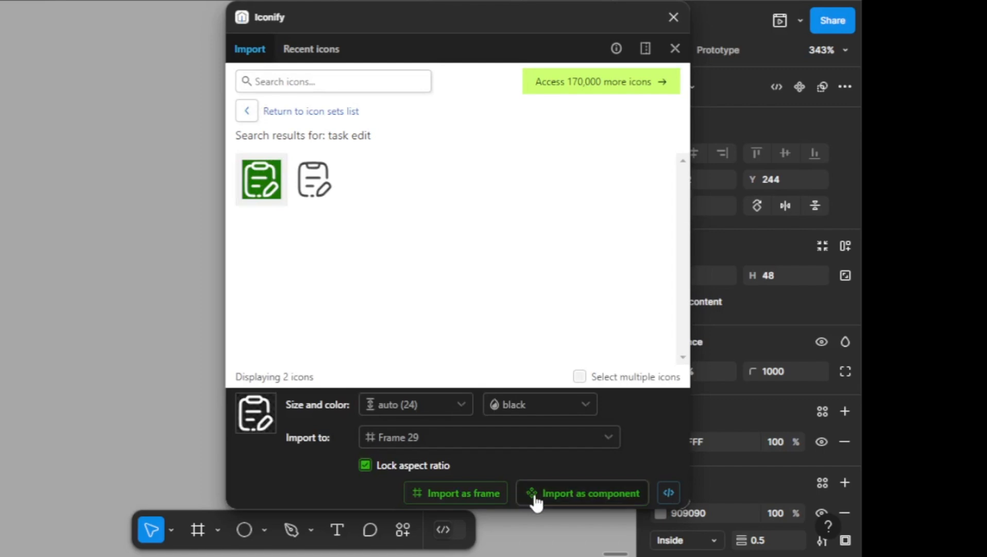
pyautogui.click(536, 494)
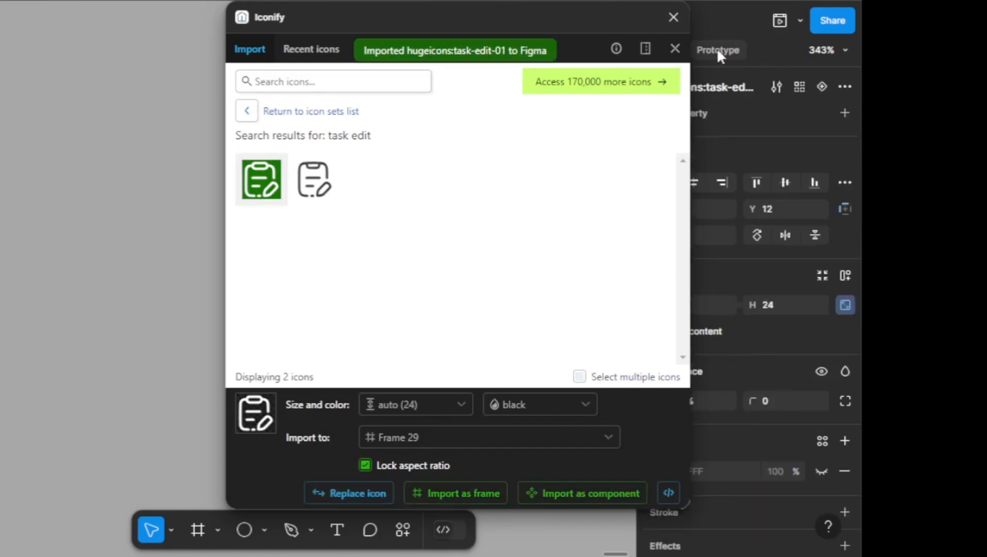
pyautogui.click(675, 48)
pyautogui.scroll(5, 363, 268)
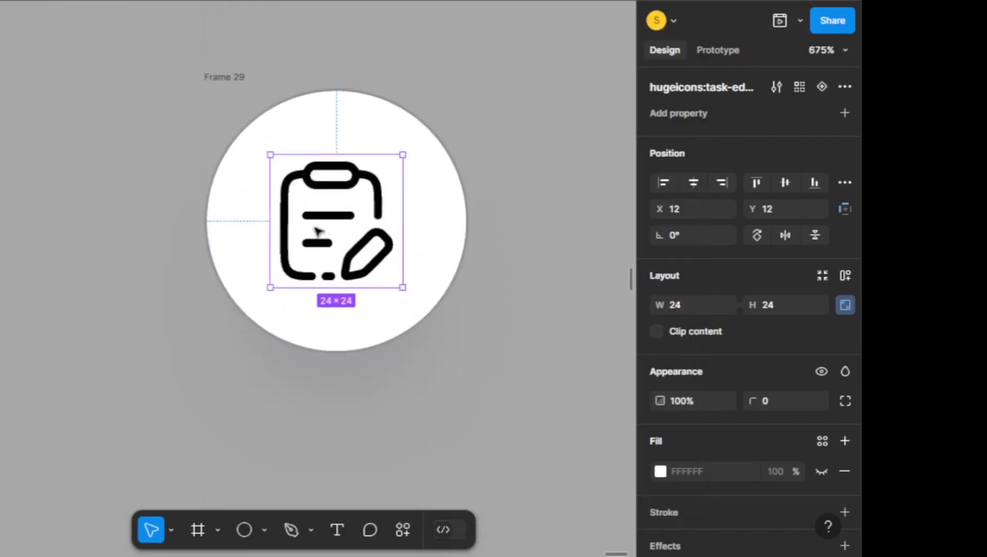
pyautogui.moveTo(341, 228)
pyautogui.mouseDown()
pyautogui.moveTo(322, 213)
pyautogui.moveTo(323, 225)
pyautogui.mouseUp()
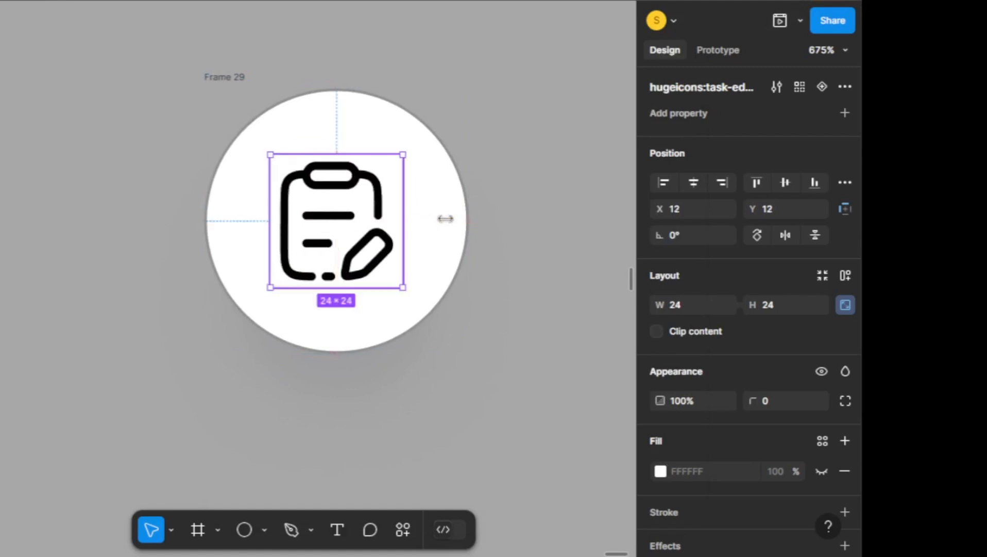
# Recolour the clipboard icon inside the circle to the bluish grey 808289
pyautogui.scroll(-4, 710, 497)
pyautogui.scroll(-2, 696, 413)
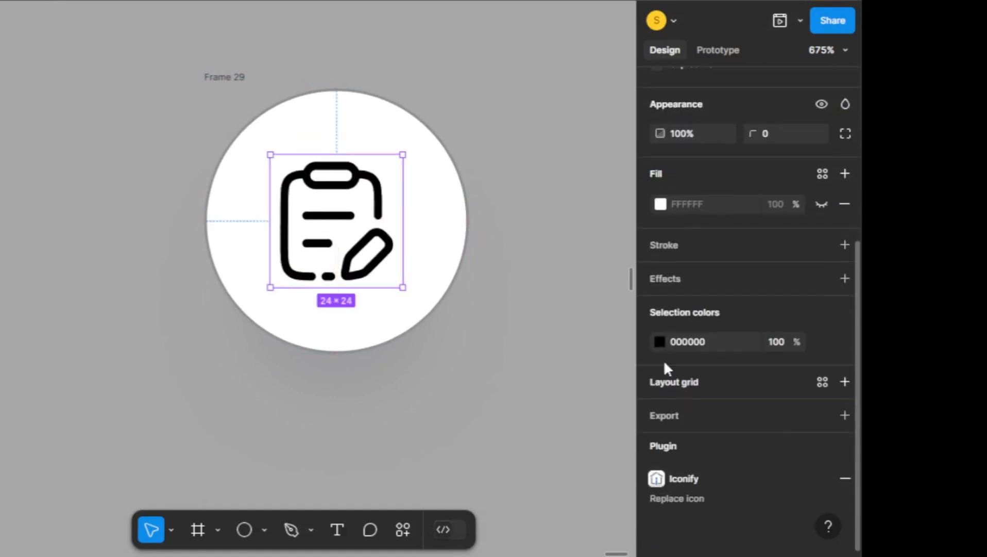
pyautogui.click(660, 341)
pyautogui.moveTo(439, 343); pyautogui.dragTo(425, 242)
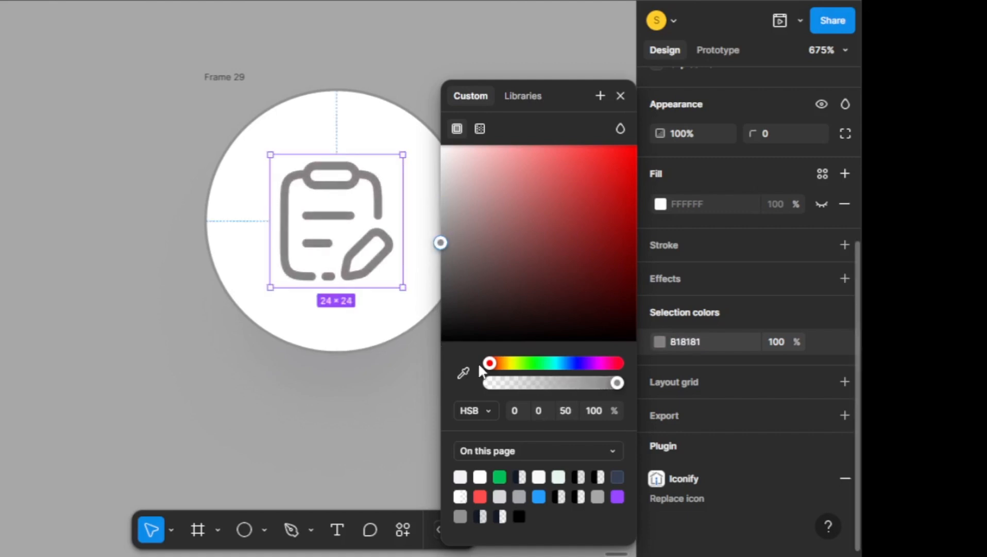
pyautogui.moveTo(579, 367); pyautogui.dragTo(571, 363)
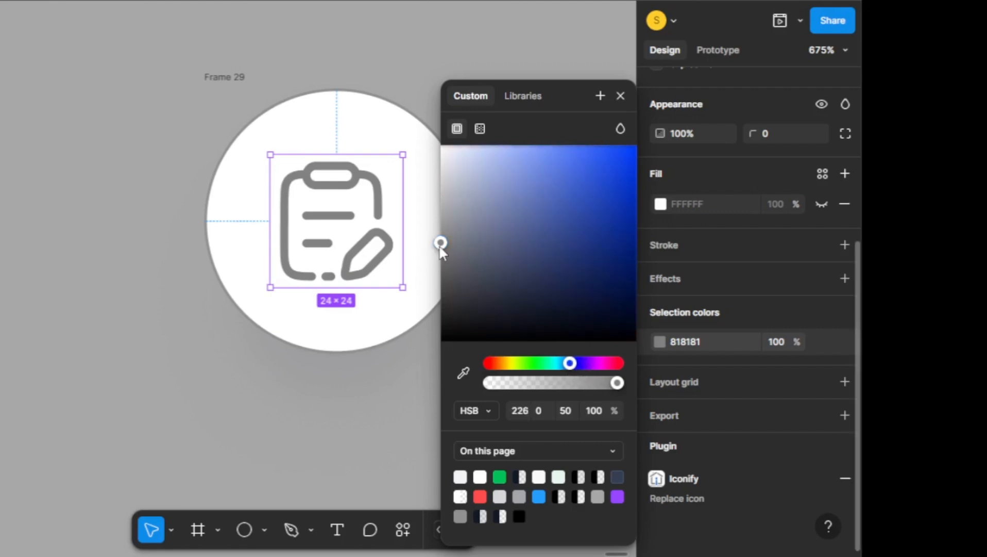
pyautogui.moveTo(450, 247); pyautogui.dragTo(453, 236)
pyautogui.click(691, 165)
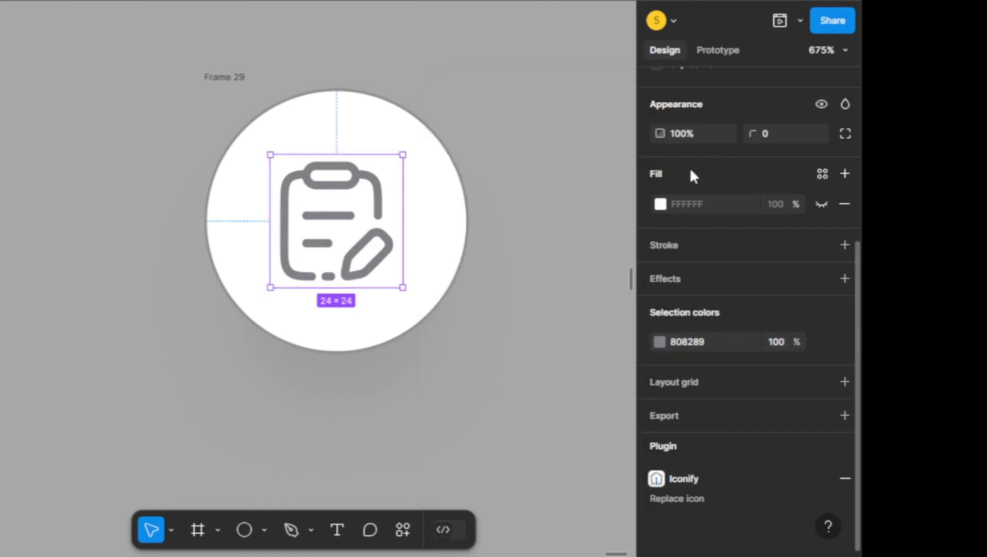
# Align the clipboard icon to the horizontal centre of its circular frame and clear the selection
pyautogui.scroll(5, 700, 119)
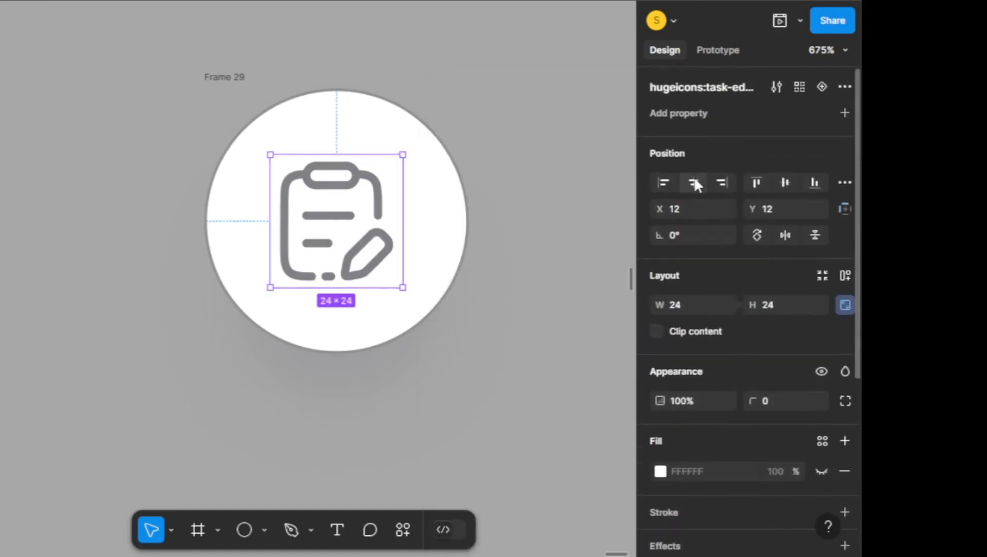
pyautogui.moveTo(316, 242)
pyautogui.mouseDown()
pyautogui.moveTo(312, 233)
pyautogui.moveTo(315, 242)
pyautogui.mouseUp()
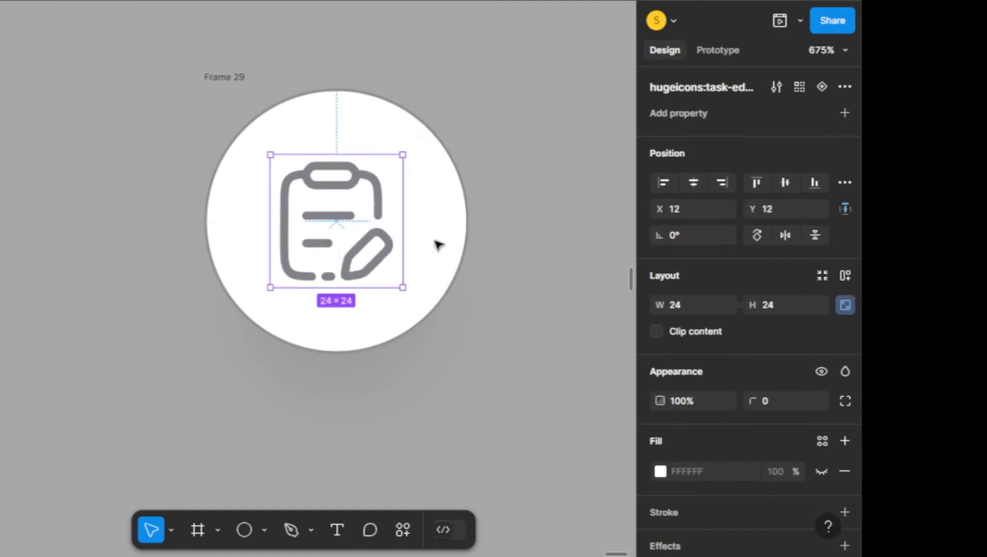
pyautogui.scroll(-2, 437, 244)
pyautogui.scroll(-2, 531, 212)
pyautogui.moveTo(514, 210); pyautogui.dragTo(531, 211)
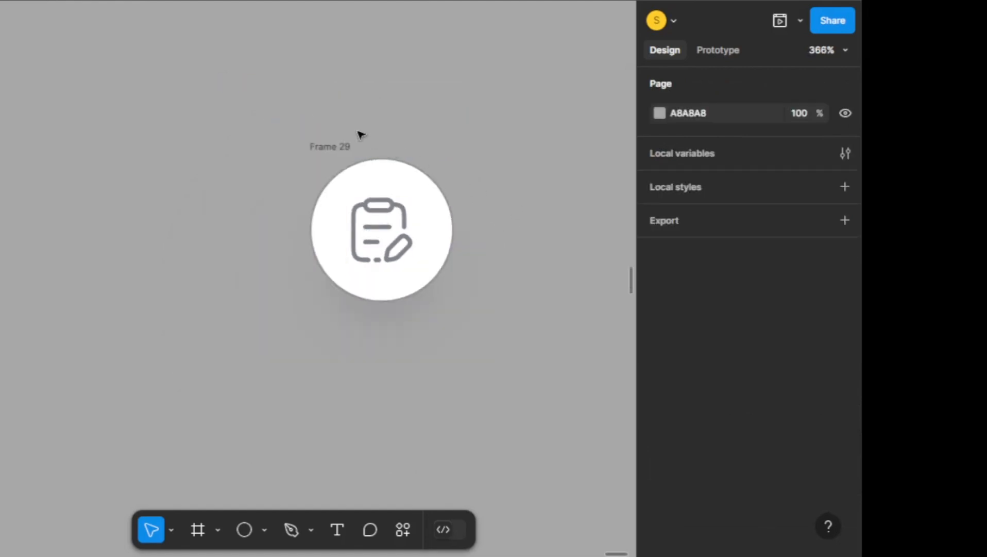
# Duplicate the circular clipboard button twice, placing the copies in a vertical column directly below the original
pyautogui.click(333, 147)
pyautogui.scroll(-1, 476, 168)
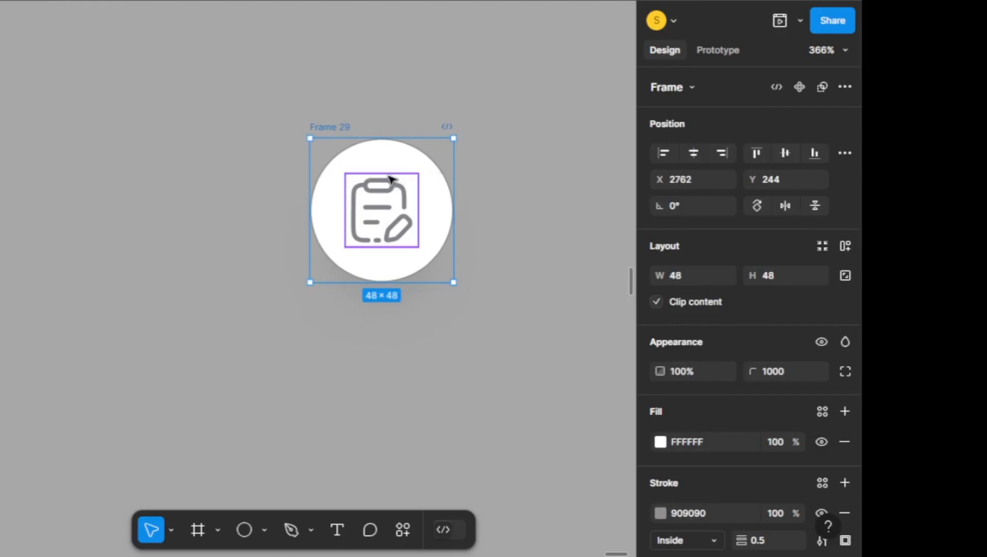
pyautogui.scroll(-5, 267, 159)
pyautogui.scroll(-2, 266, 159)
pyautogui.scroll(1, 397, 160)
pyautogui.keyDown('alt'); pyautogui.moveTo(330, 107); pyautogui.dragTo(346, 368); pyautogui.keyUp('alt')
pyautogui.scroll(-2, 335, 258)
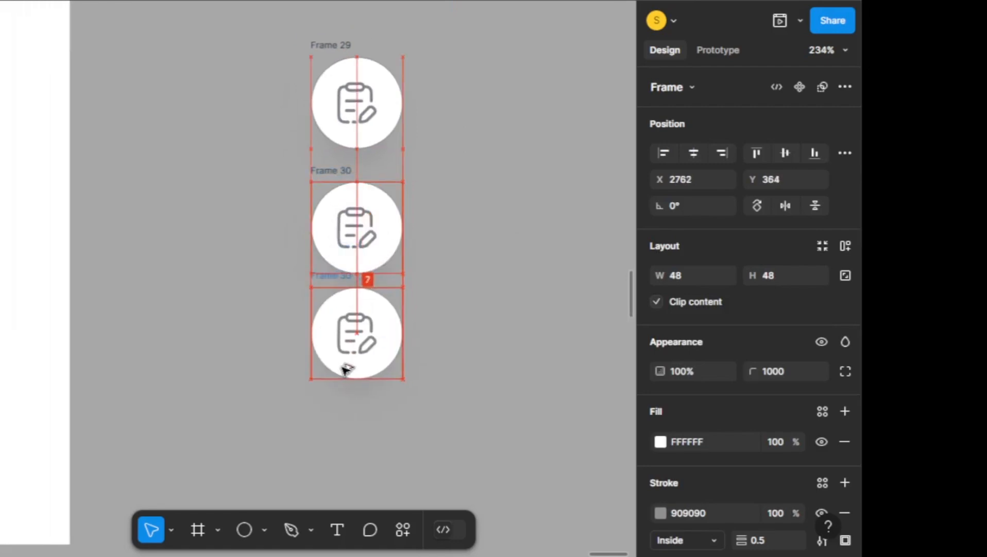
pyautogui.scroll(-1, 419, 302)
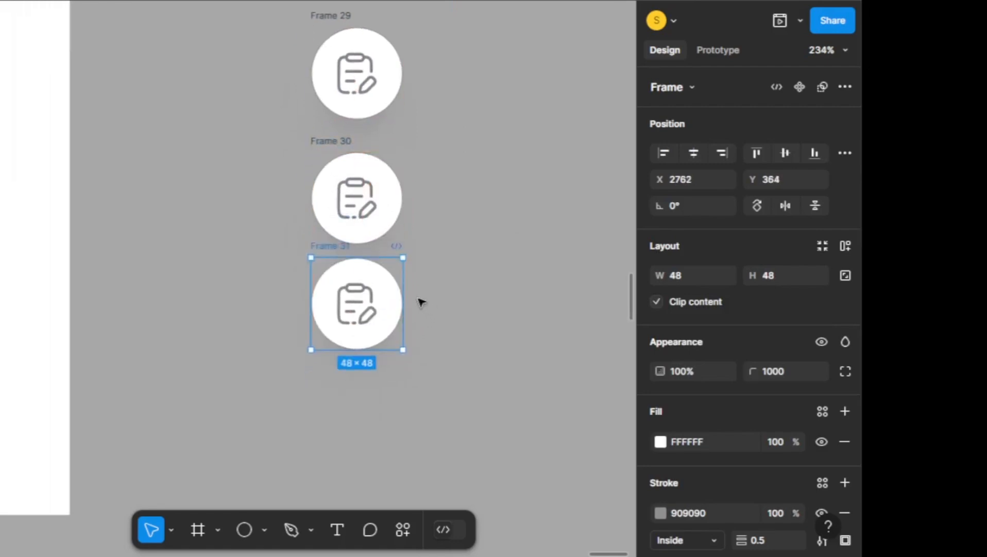
# Replace the middle circle's icon with a checked box and the lowest circle's icon with an alarm clock, and deselect
pyautogui.rightClick(349, 311)
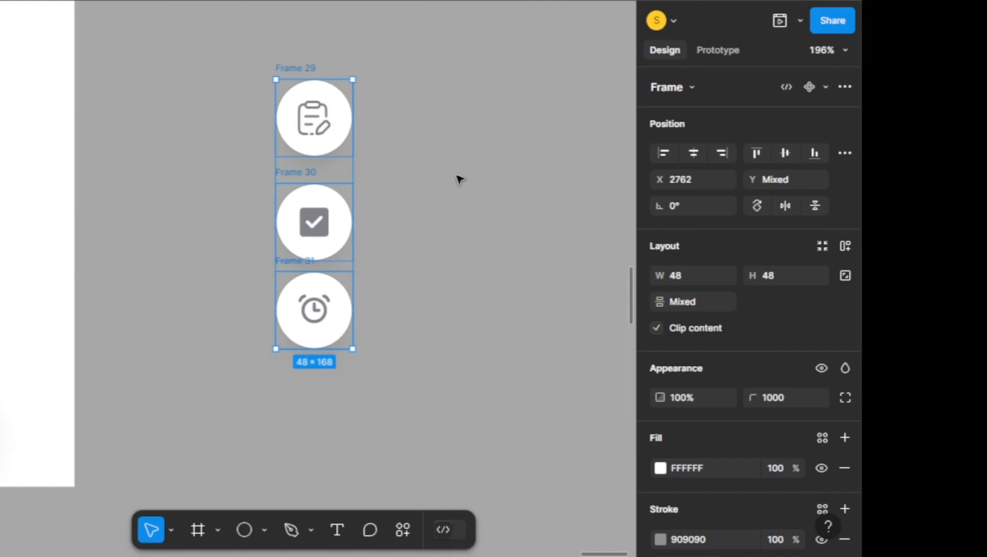
pyautogui.click(459, 178)
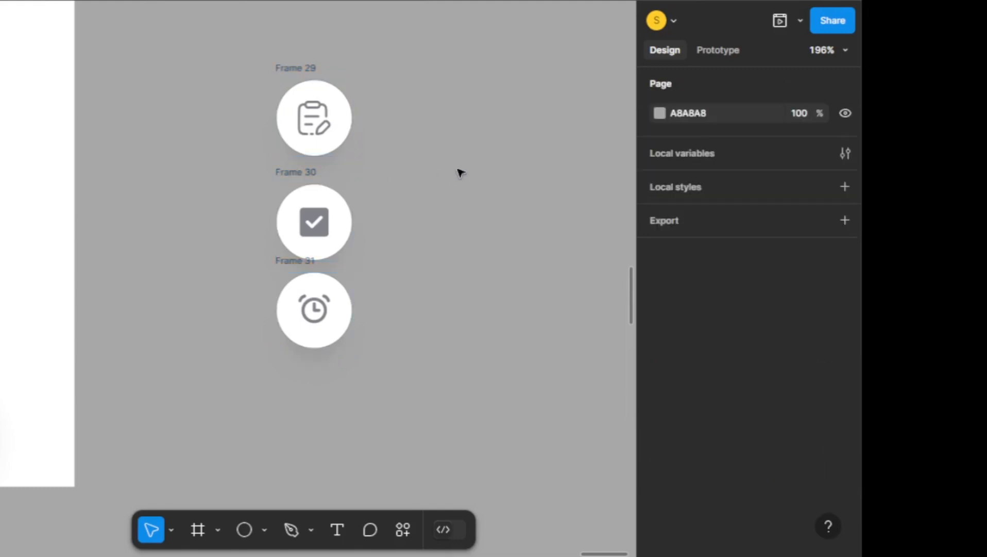
# Move the three white circular buttons into Frame 28 above the green plus button, at X 61
pyautogui.scroll(-3, 461, 173)
pyautogui.moveTo(315, 83); pyautogui.dragTo(454, 306)
pyautogui.moveTo(376, 170); pyautogui.dragTo(153, 167)
pyautogui.scroll(5, 83, 224)
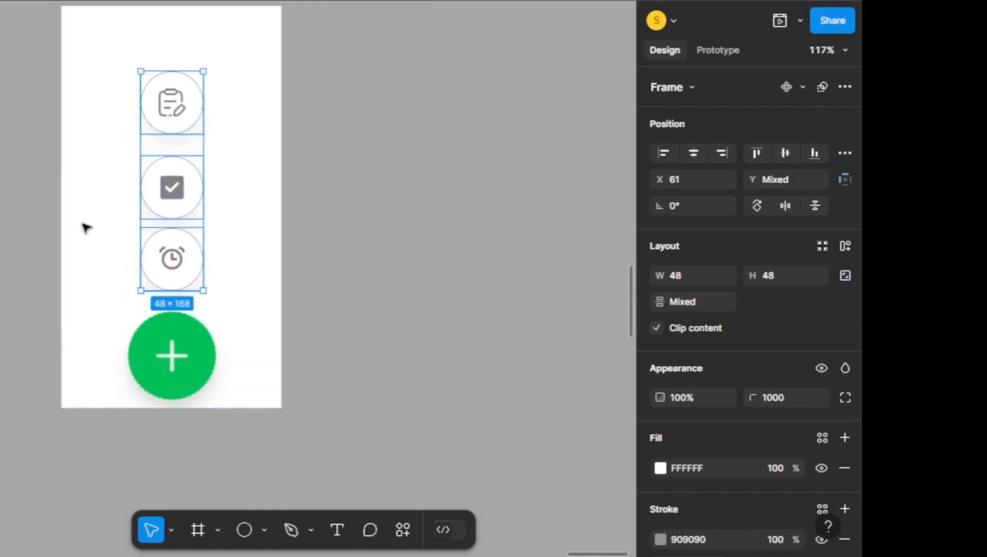
pyautogui.scroll(2, 350, 246)
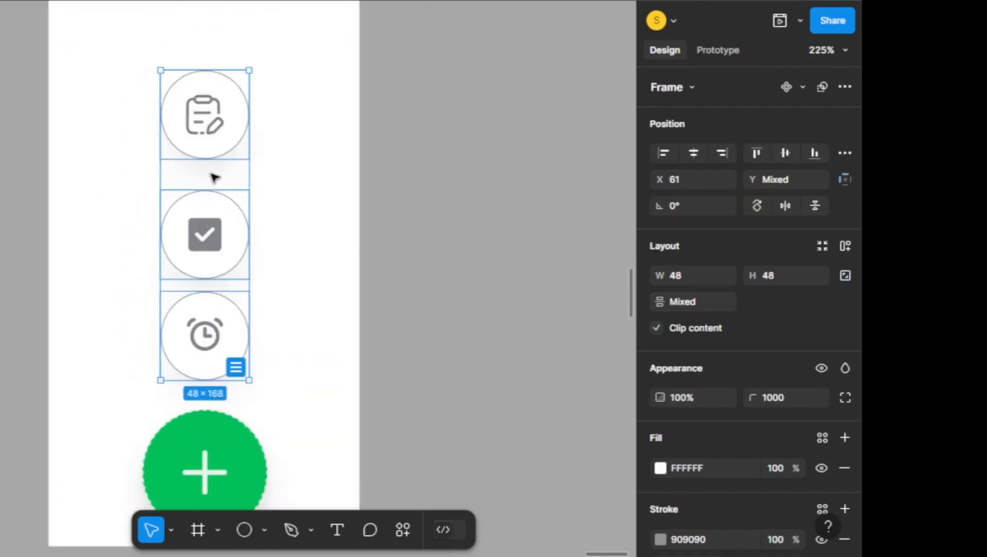
# Tidy up the three white buttons with a vertical spacing of 16 and shift them up from the green button
pyautogui.click(235, 368)
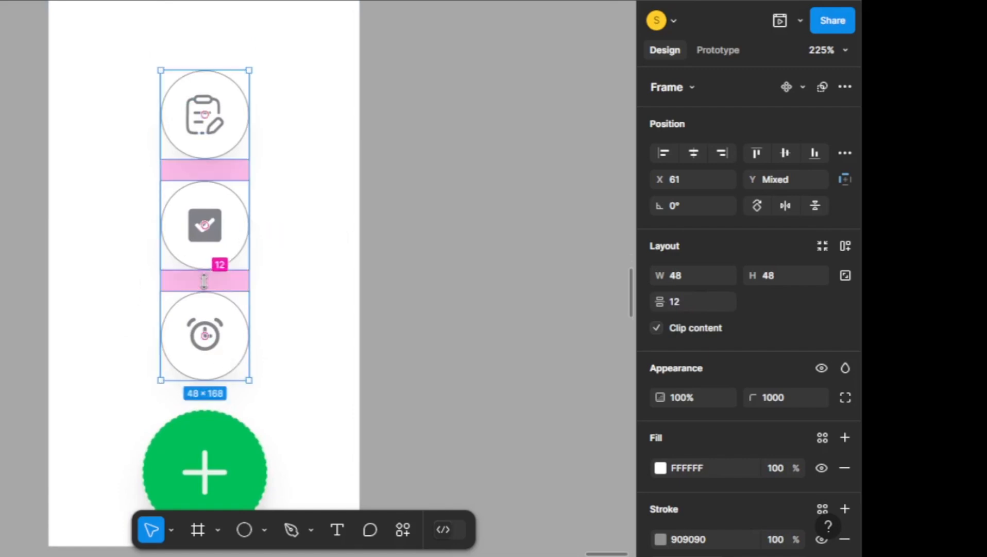
pyautogui.moveTo(205, 281); pyautogui.dragTo(207, 291)
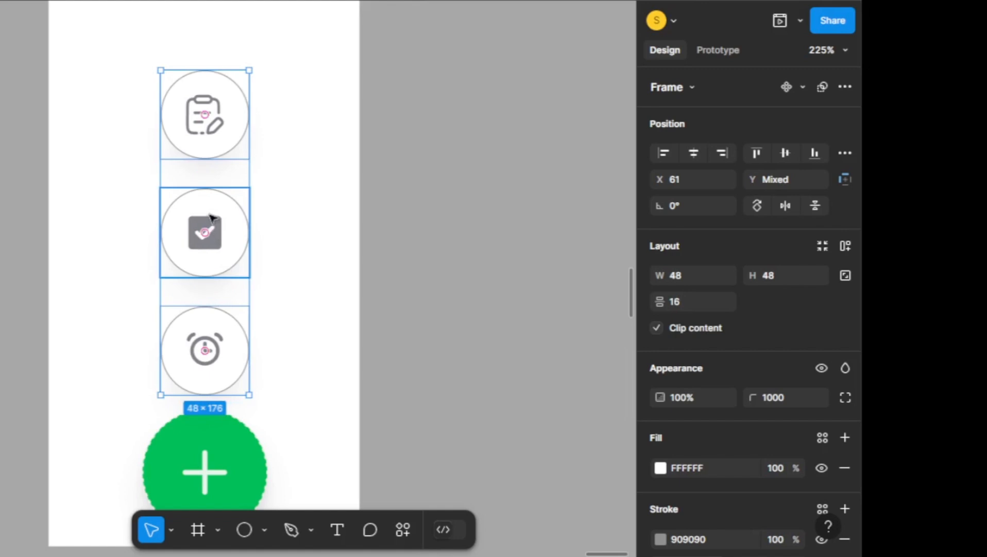
pyautogui.moveTo(209, 229); pyautogui.dragTo(211, 210)
pyautogui.scroll(-3, 346, 218)
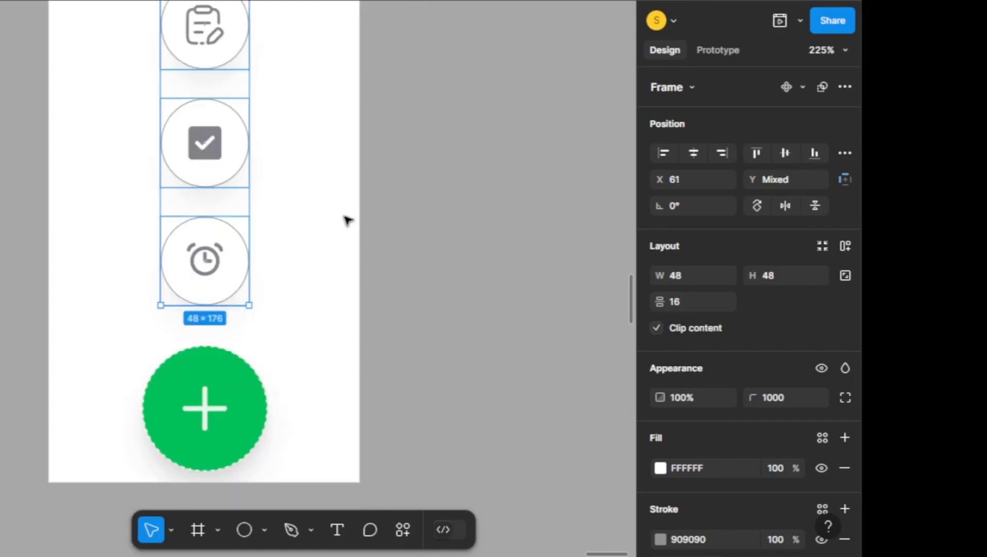
pyautogui.click(434, 246)
# Try tidying the spacing of the three white buttons together with the green plus button, and undo it
pyautogui.scroll(-3, 430, 249)
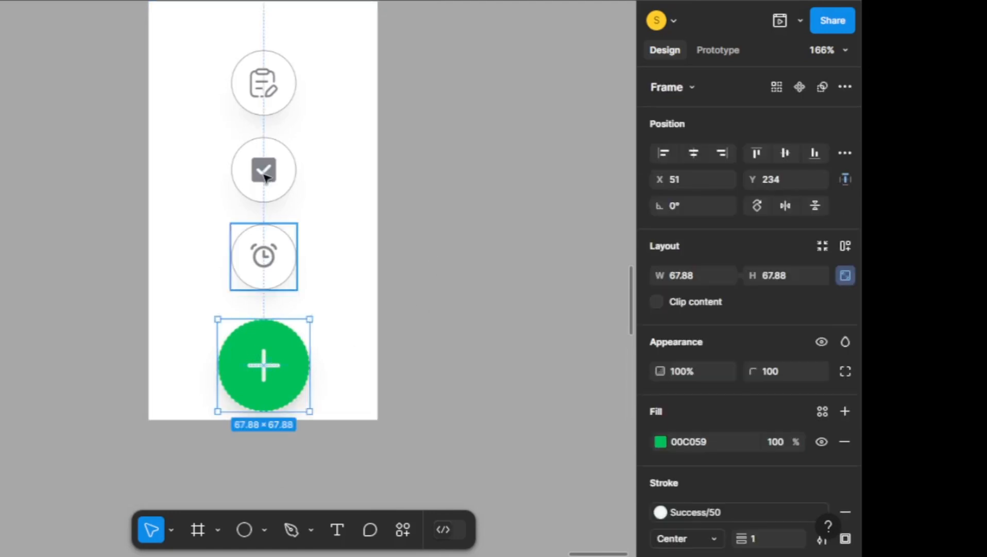
pyautogui.keyDown('shift'); pyautogui.click(264, 255); pyautogui.keyUp('shift')
pyautogui.keyDown('shift'); pyautogui.click(264, 170); pyautogui.keyUp('shift')
pyautogui.keyDown('shift'); pyautogui.click(264, 87); pyautogui.keyUp('shift')
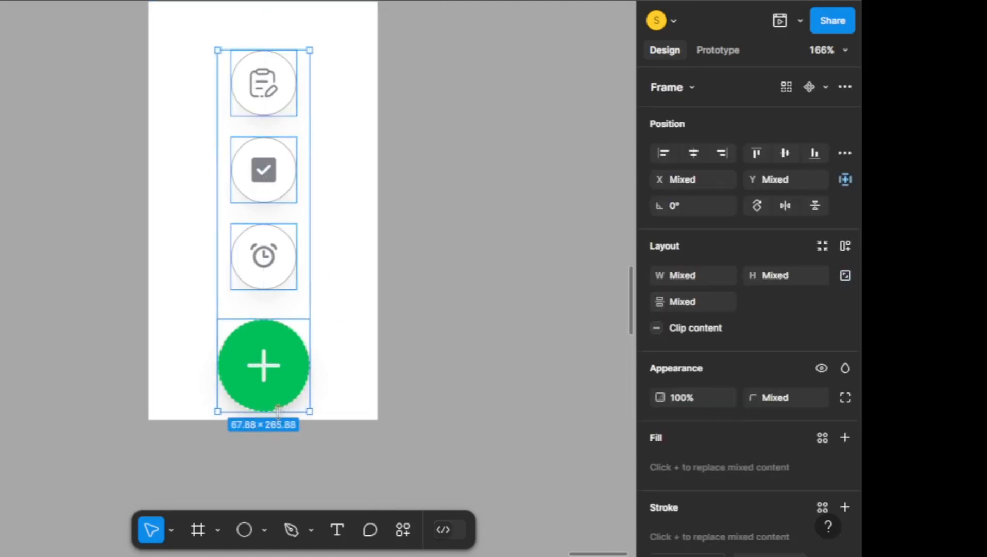
pyautogui.click(296, 398)
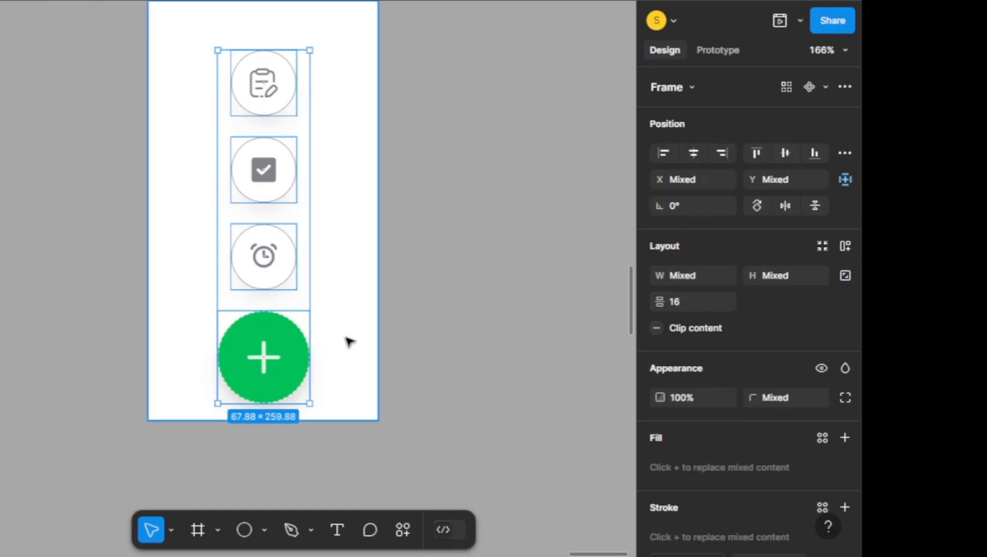
pyautogui.hotkey('ctrl', 'z')
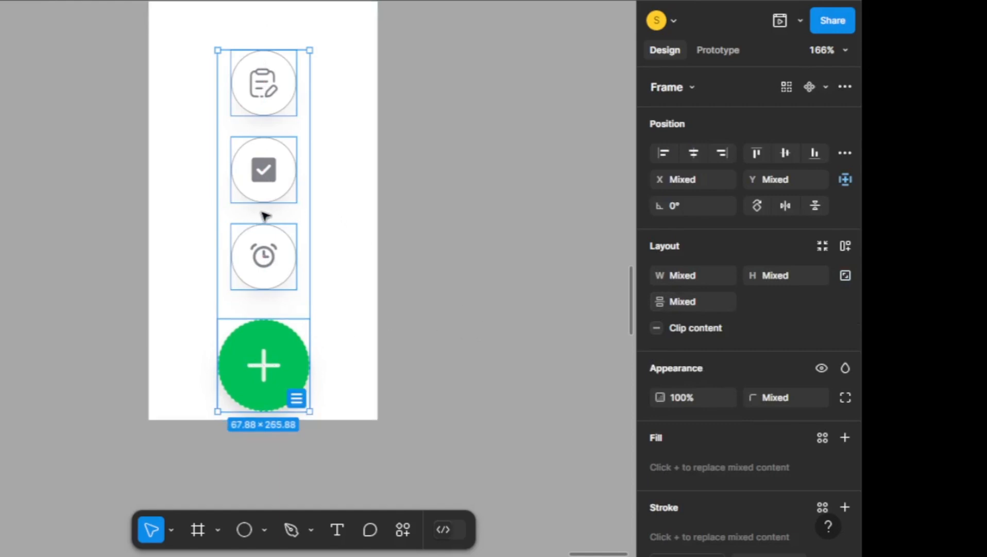
pyautogui.click(474, 235)
# Set the opacity of the clipboard, checkbox and alarm clock buttons to 0% and deselect them
pyautogui.scroll(1, 474, 237)
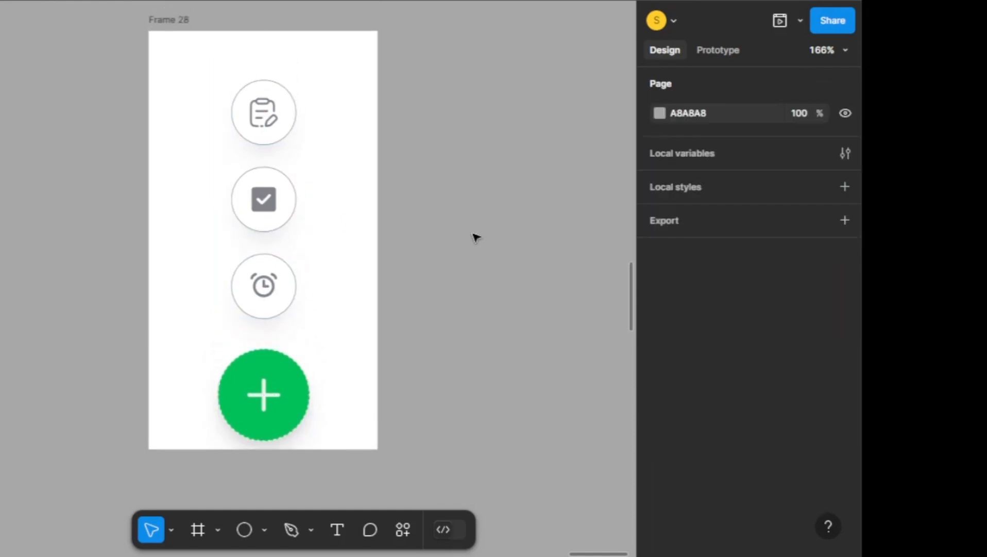
pyautogui.click(276, 99)
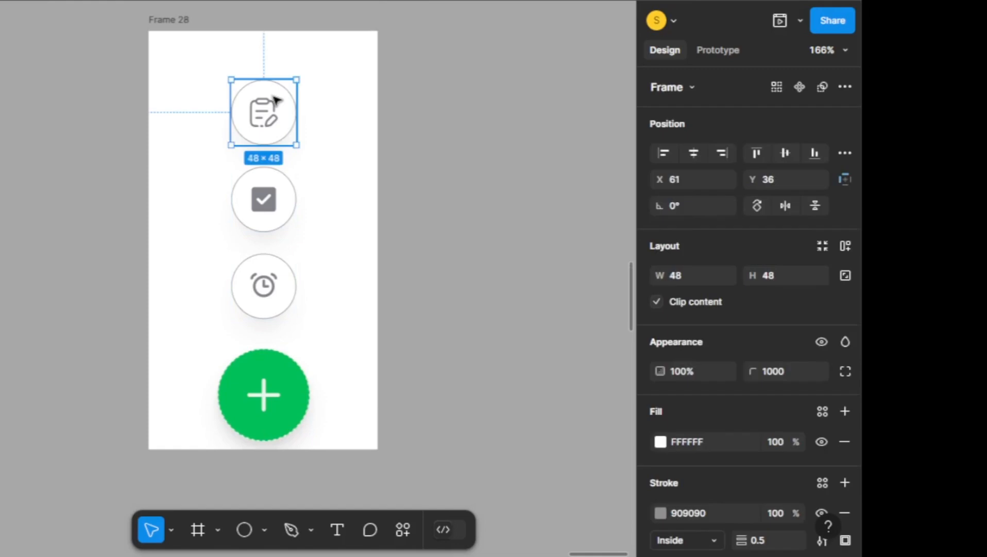
pyautogui.keyDown('shift'); pyautogui.click(278, 200); pyautogui.keyUp('shift')
pyautogui.keyDown('shift'); pyautogui.click(282, 290); pyautogui.keyUp('shift')
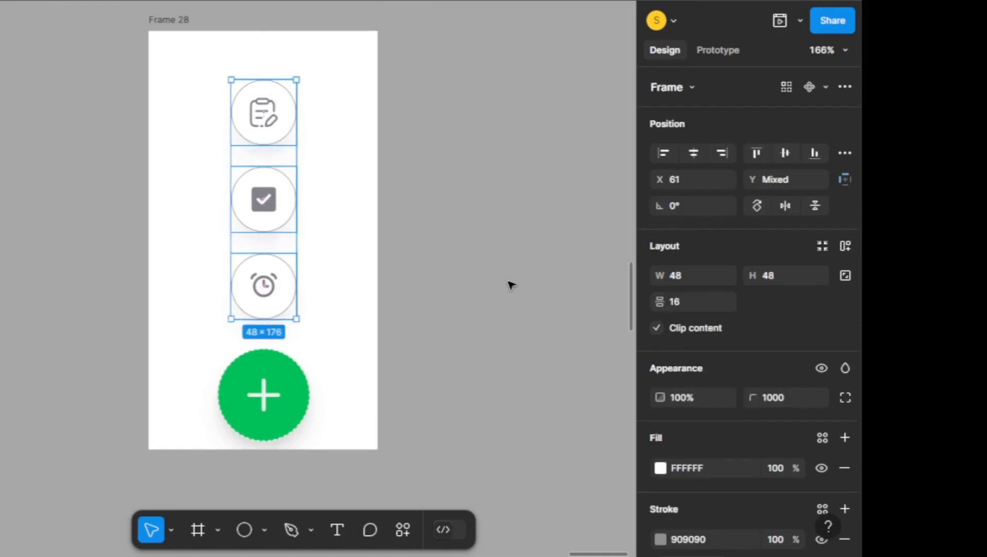
pyautogui.press('0')
pyautogui.press('0')
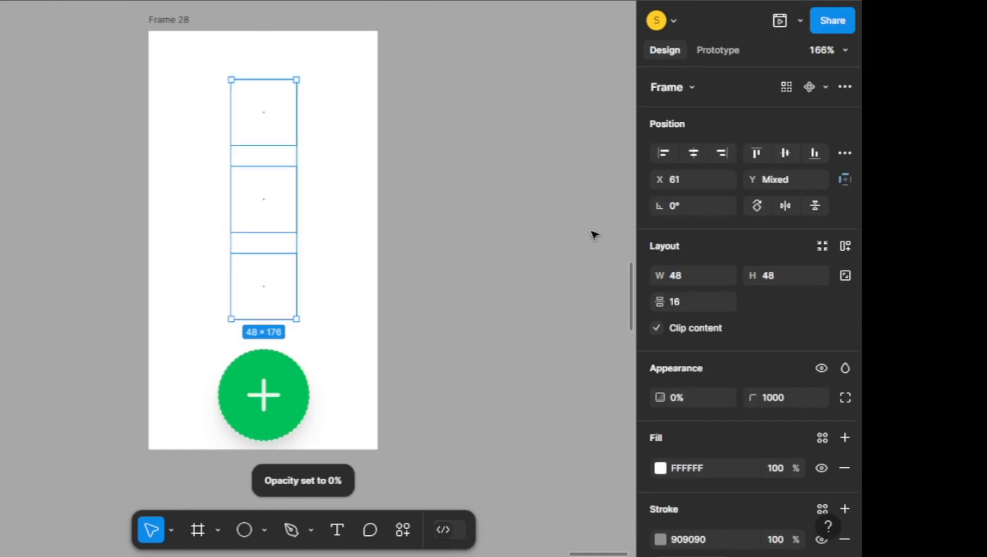
pyautogui.press('Escape')
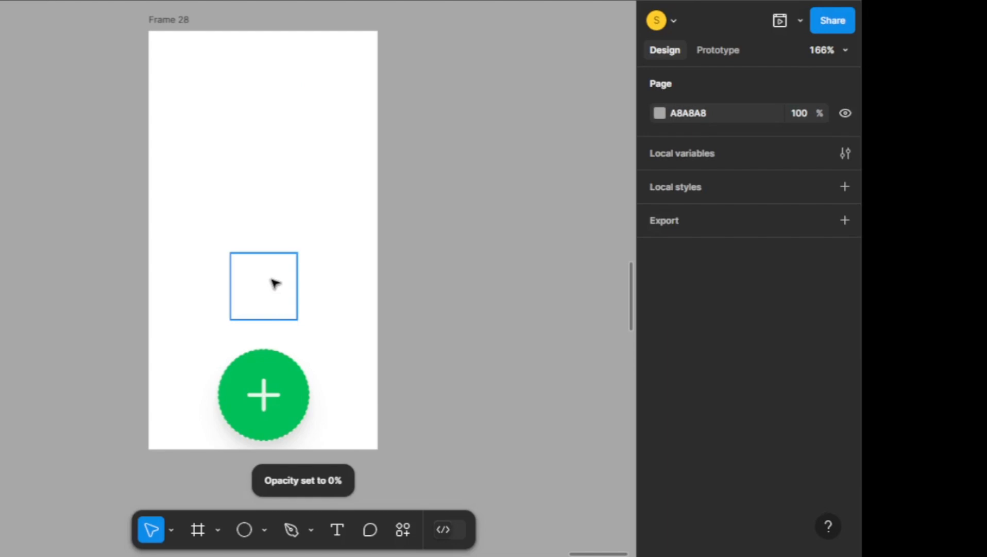
# Nudge the transparent alarm clock button straight down out of Frame 28 to Y 356
pyautogui.click(275, 283)
pyautogui.hotkey('shift', 'Down')
pyautogui.hotkey('shift', 'Down')
pyautogui.hotkey('shift', 'Down')
pyautogui.hotkey('shift', 'Down')
pyautogui.hotkey('shift', 'Down')
pyautogui.hotkey('shift', 'Down')
pyautogui.hotkey('shift', 'Down')
pyautogui.hotkey('shift', 'Down')
pyautogui.hotkey('shift', 'Down')
pyautogui.hotkey('shift', 'Down')
pyautogui.hotkey('shift', 'Down')
pyautogui.hotkey('shift', 'Down')
pyautogui.hotkey('shift', 'Down')
pyautogui.hotkey('shift', 'Down')
pyautogui.hotkey('shift', 'Down')
pyautogui.hotkey('shift', 'Down')
pyautogui.hotkey('shift', 'Down')
pyautogui.hotkey('shift', 'Down')
pyautogui.hotkey('shift', 'Down')
pyautogui.hotkey('shift', 'Down')
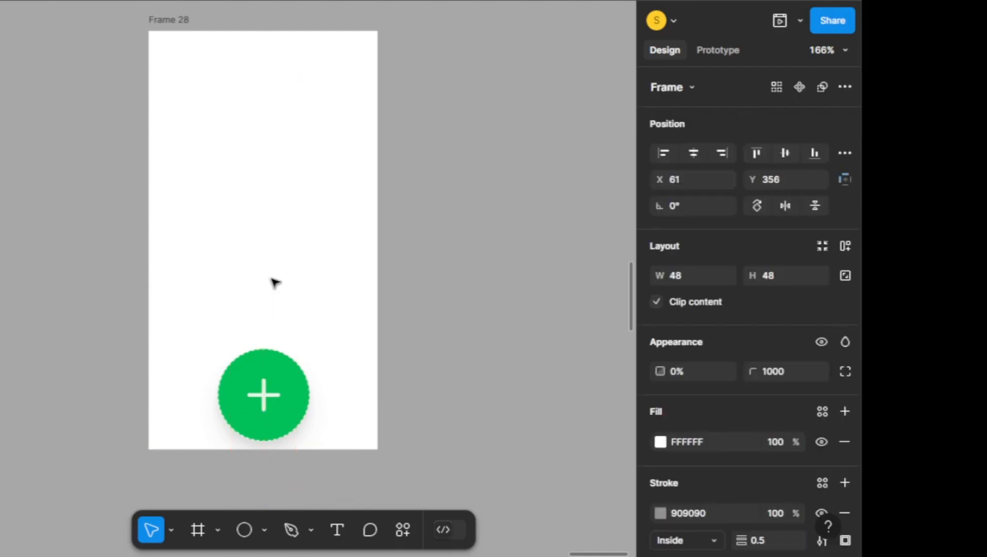
# Nudge the transparent checkbox button straight down past Frame 28's lower edge to Y 388
pyautogui.moveTo(275, 283); pyautogui.dragTo(276, 216)
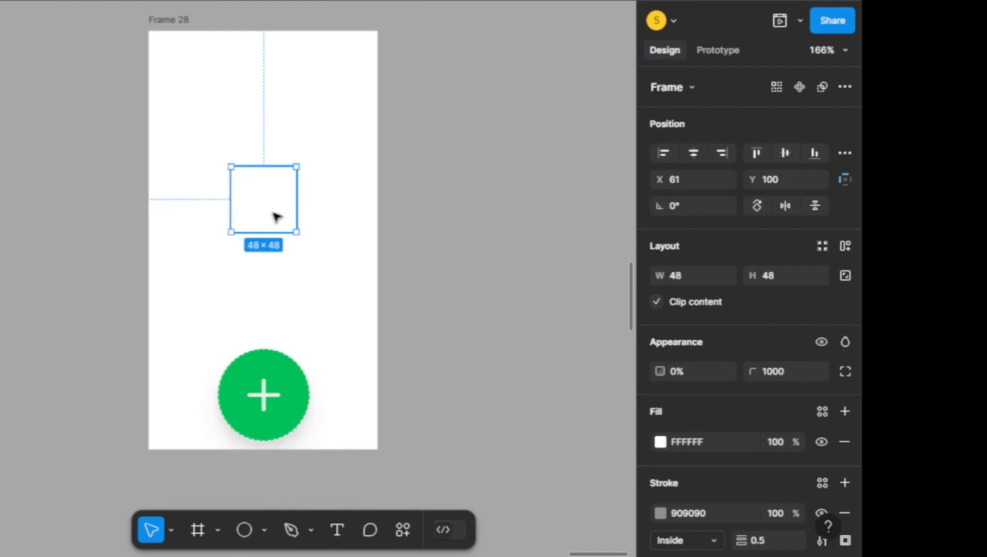
pyautogui.hotkey('shift', 'Down')
pyautogui.hotkey('shift', 'Down')
pyautogui.hotkey('shift', 'Down')
pyautogui.hotkey('shift', 'Down')
pyautogui.hotkey('shift', 'Down')
pyautogui.hotkey('shift', 'Down')
pyautogui.hotkey('shift', 'Down')
pyautogui.hotkey('shift', 'Down')
pyautogui.hotkey('shift', 'Down')
pyautogui.hotkey('shift', 'Down')
pyautogui.hotkey('shift', 'Down')
pyautogui.hotkey('shift', 'Down')
pyautogui.hotkey('shift', 'Down')
pyautogui.hotkey('shift', 'Down')
pyautogui.hotkey('shift', 'Down')
pyautogui.hotkey('shift', 'Down')
pyautogui.hotkey('shift', 'Down')
pyautogui.hotkey('shift', 'Down')
pyautogui.hotkey('shift', 'Down')
pyautogui.hotkey('shift', 'Down')
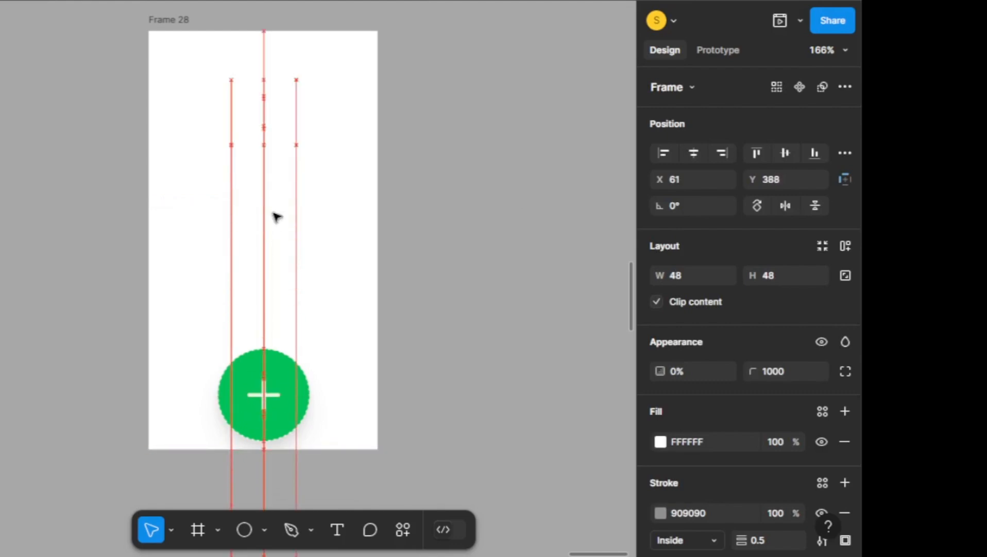
# Nudge the transparent clipboard button from near the frame's upper edge straight down below Frame 28 to Y 388
pyautogui.click(251, 111)
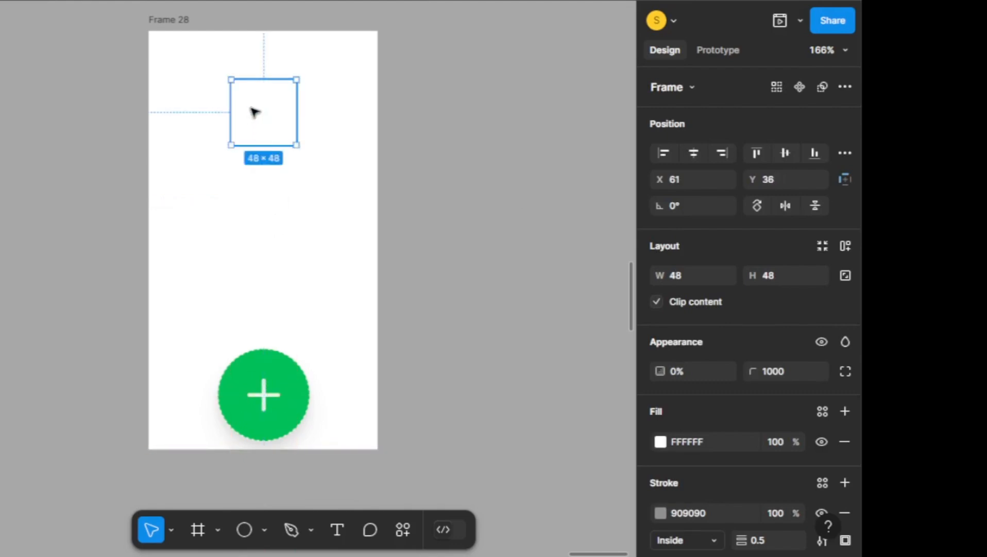
pyautogui.hotkey('shift', 'Down')
pyautogui.hotkey('shift', 'Down')
pyautogui.hotkey('shift', 'Down')
pyautogui.hotkey('shift', 'Down')
pyautogui.hotkey('shift', 'Down')
pyautogui.hotkey('shift', 'Down')
pyautogui.hotkey('shift', 'Down')
pyautogui.hotkey('shift', 'Down')
pyautogui.hotkey('shift', 'Down')
pyautogui.hotkey('shift', 'Down')
pyautogui.hotkey('shift', 'Down')
pyautogui.hotkey('shift', 'Down')
pyautogui.hotkey('shift', 'Down')
pyautogui.hotkey('shift', 'Down')
pyautogui.hotkey('shift', 'Down')
pyautogui.hotkey('shift', 'Down')
pyautogui.hotkey('shift', 'Down')
pyautogui.hotkey('shift', 'Down')
pyautogui.hotkey('shift', 'Down')
pyautogui.hotkey('shift', 'Down')
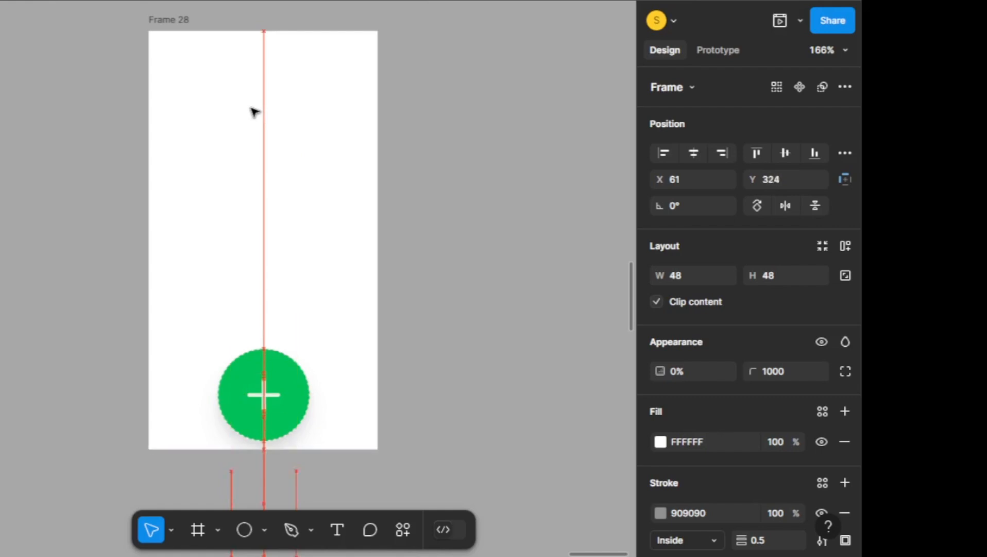
pyautogui.hotkey('shift', 'Down')
pyautogui.hotkey('shift', 'Down')
pyautogui.hotkey('shift', 'Down')
pyautogui.hotkey('shift', 'Down')
pyautogui.hotkey('shift', 'Down')
pyautogui.hotkey('shift', 'Down')
pyautogui.hotkey('shift', 'Down')
pyautogui.hotkey('shift', 'Down')
pyautogui.scroll(-5, 289, 116)
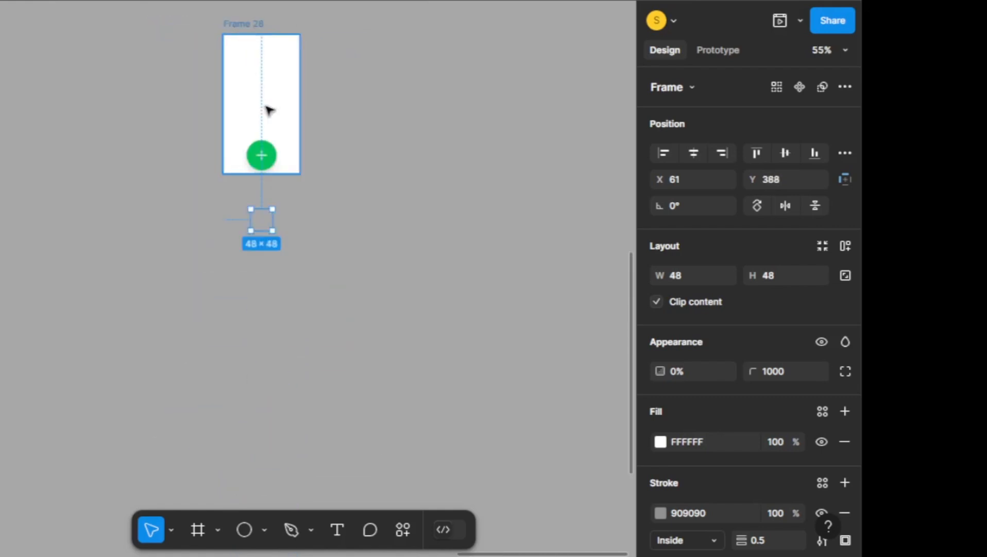
# Rename Frame 28 as "Fab default" and deselect it
pyautogui.scroll(2, 320, 156)
pyautogui.scroll(3, 315, 72)
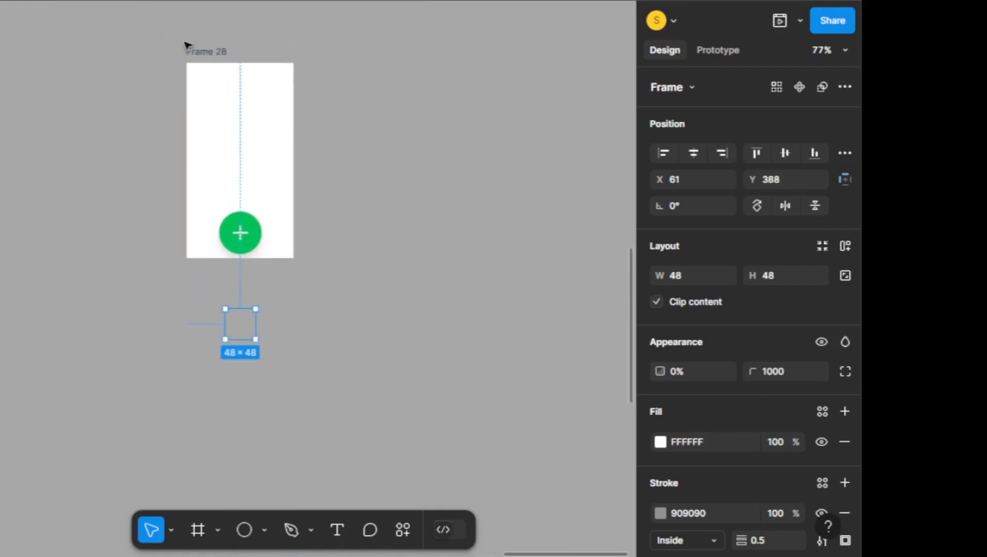
pyautogui.doubleClick(207, 53)
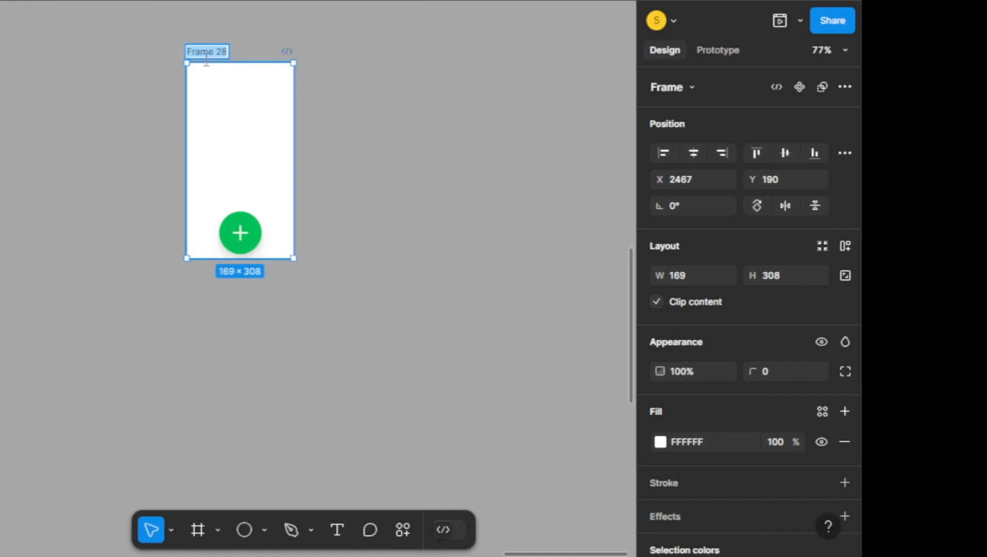
pyautogui.write('Fab default')
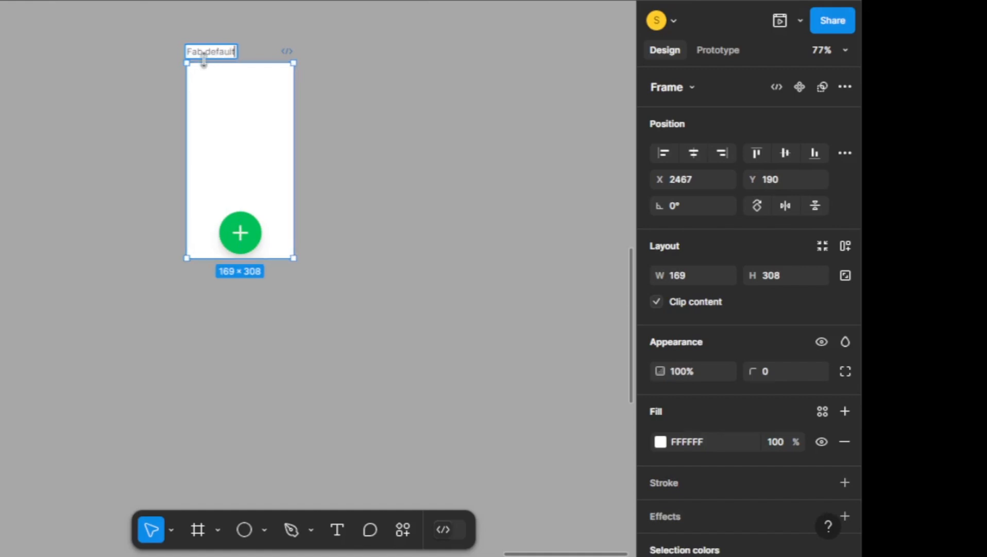
pyautogui.click(510, 196)
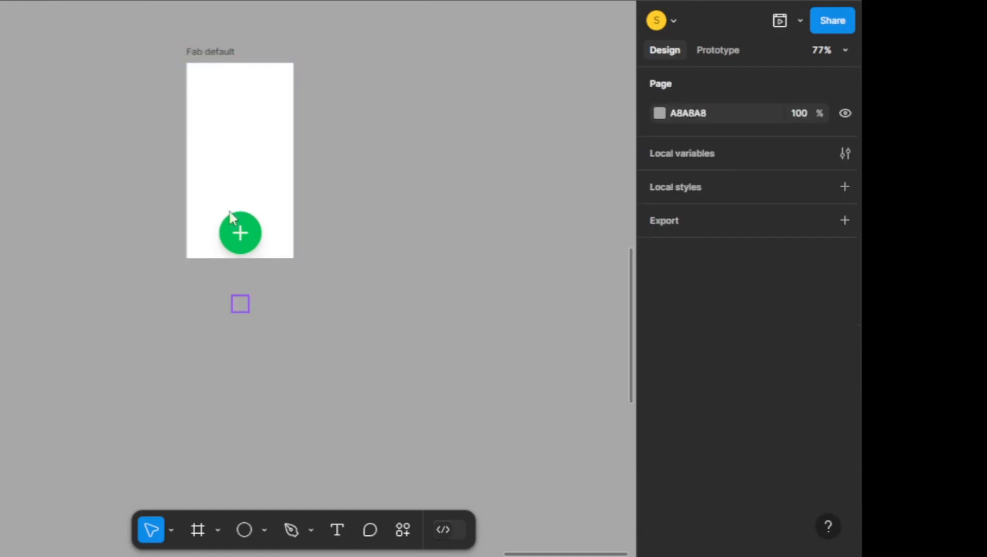
# Duplicate the Fab default frame to its right at X 2694, Y 190
pyautogui.click(198, 67)
pyautogui.keyDown('ctrl'); pyautogui.scroll(2, 370, 165); pyautogui.keyUp('ctrl')
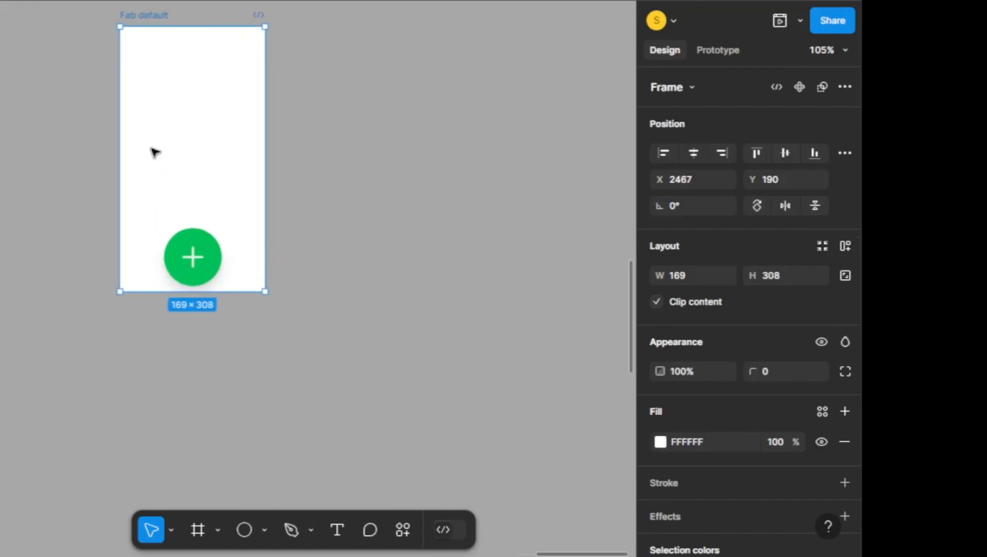
pyautogui.keyDown('alt'); pyautogui.moveTo(191, 156); pyautogui.dragTo(386, 155); pyautogui.keyUp('alt')
pyautogui.keyDown('ctrl'); pyautogui.scroll(4, 533, 206); pyautogui.keyUp('ctrl')
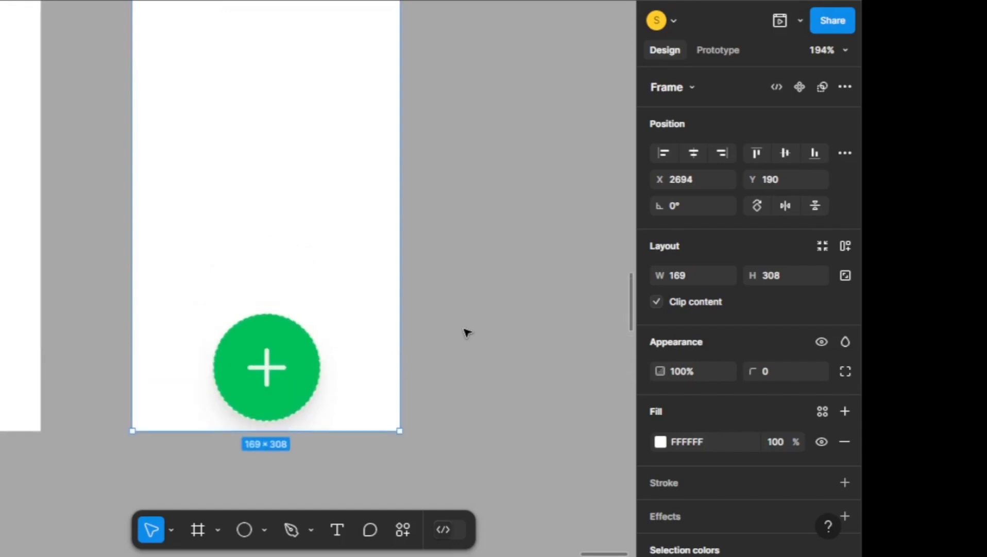
pyautogui.keyDown('ctrl'); pyautogui.scroll(4, 256, 466); pyautogui.keyUp('ctrl')
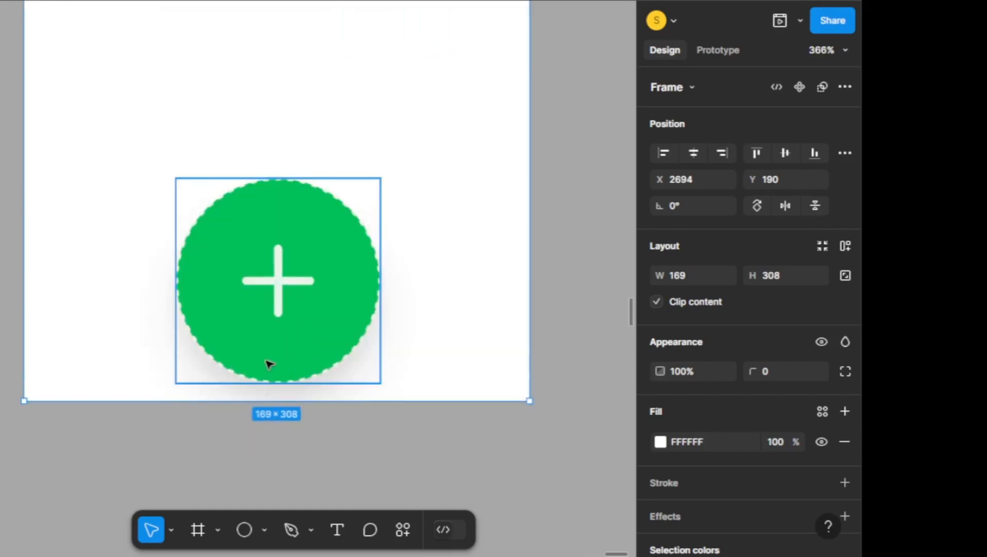
# Rotate the white plus icon inside the duplicate frame's green button by 45° to form a close icon
pyautogui.doubleClick(290, 279)
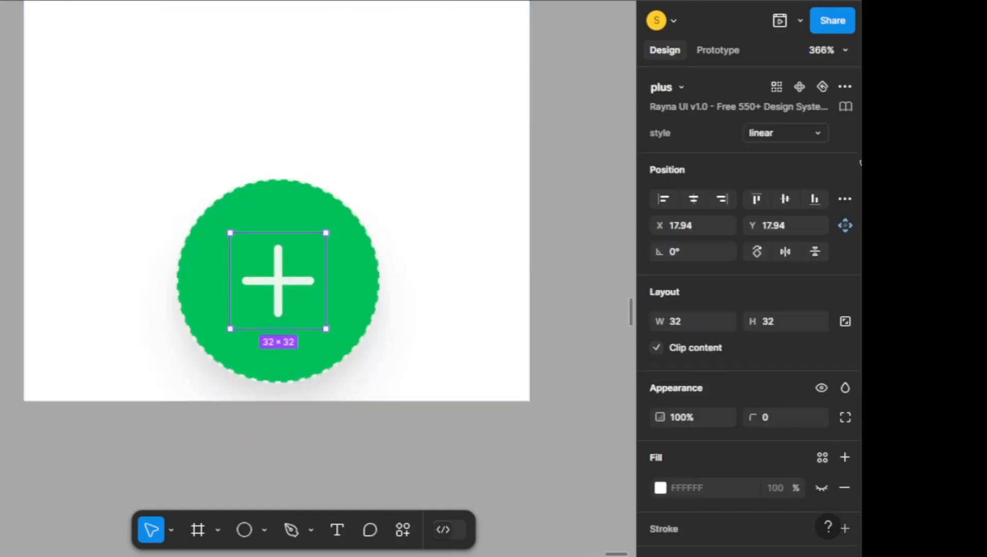
pyautogui.click(692, 251)
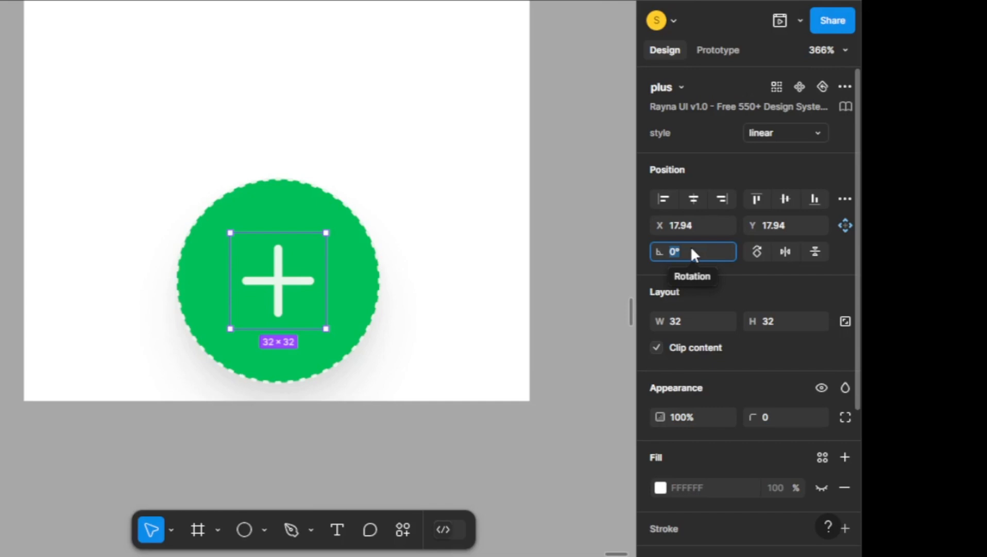
pyautogui.write('45')
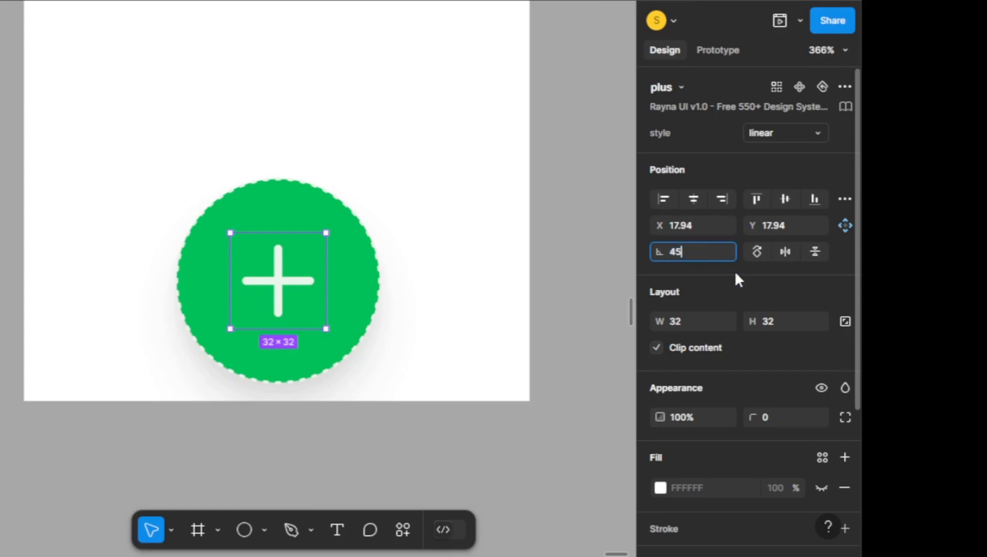
pyautogui.press('Return')
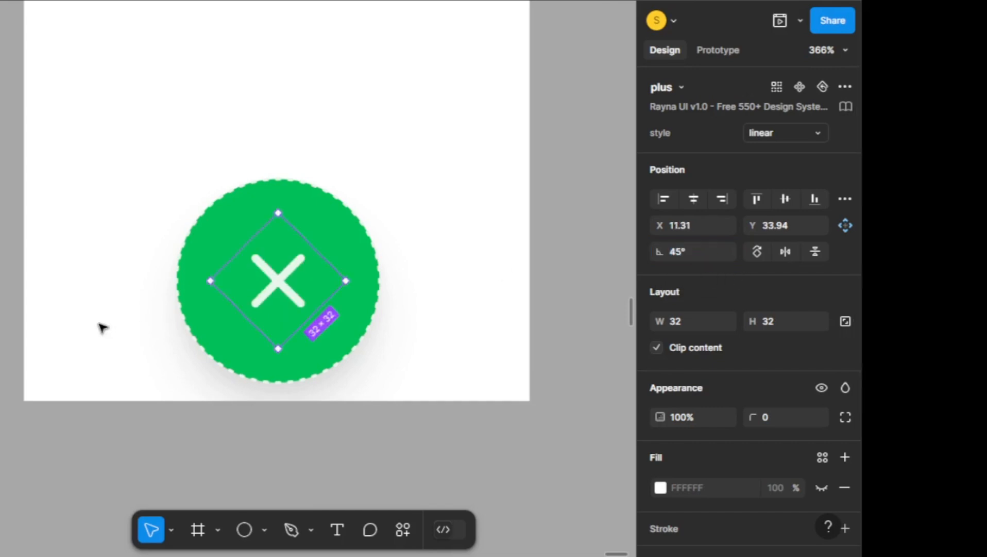
pyautogui.scroll(-5, 201, 281)
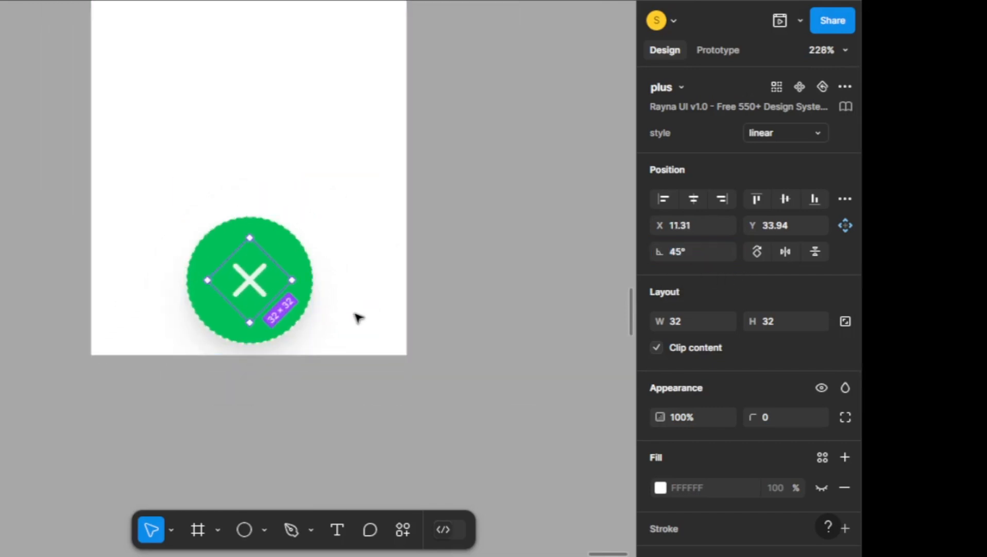
pyautogui.click(379, 341)
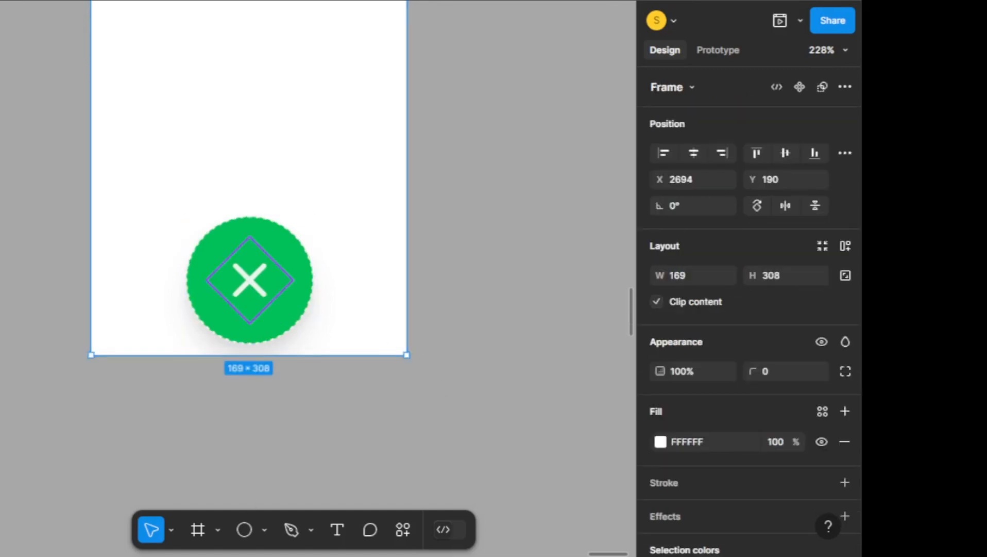
# Nudge the transparent clipboard button from below the duplicate frame straight up to Y 164, above the green button
pyautogui.scroll(-1, 392, 334)
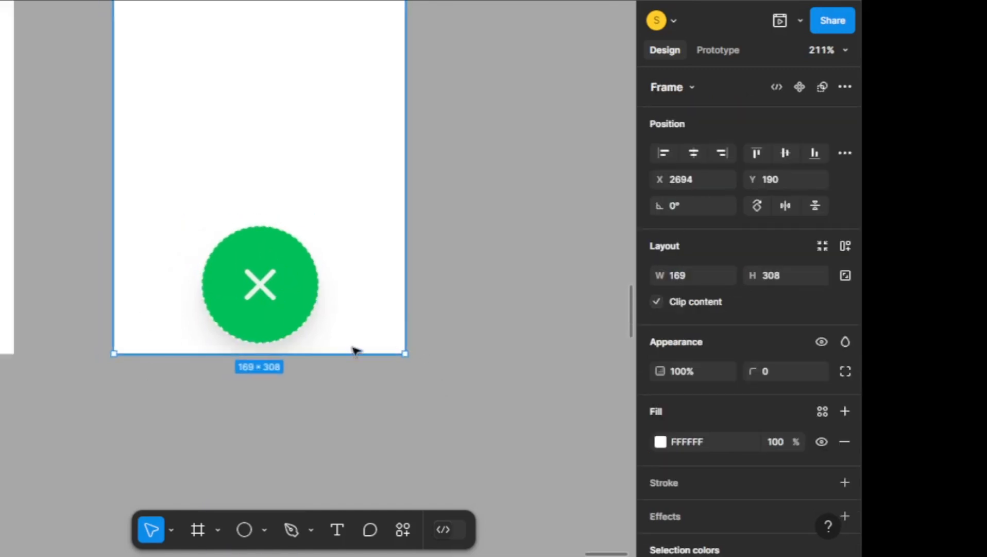
pyautogui.click(260, 500)
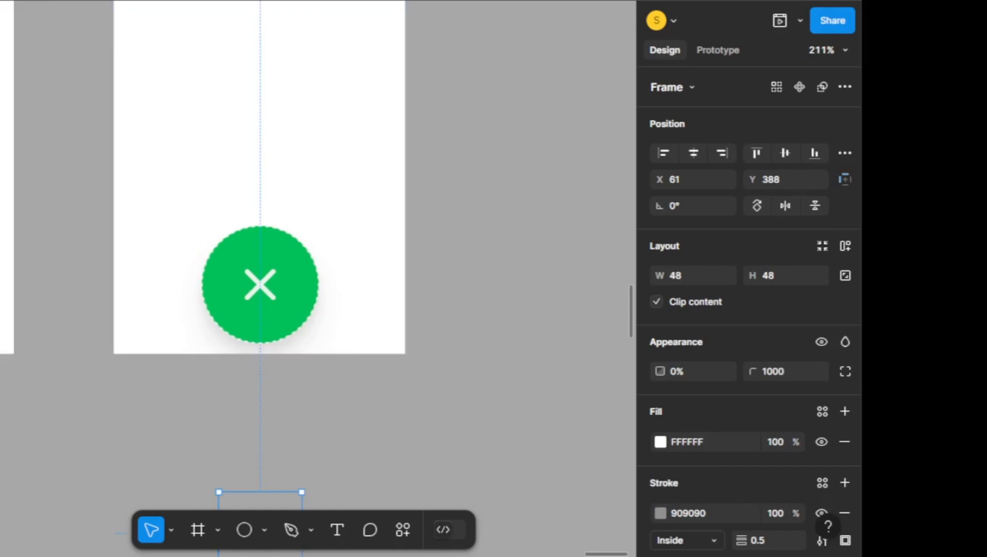
pyautogui.hotkey('shift', 'Up')
pyautogui.hotkey('shift', 'Up')
pyautogui.hotkey('shift', 'Up')
pyautogui.hotkey('shift', 'Up')
pyautogui.hotkey('shift', 'Up')
pyautogui.hotkey('shift', 'Up')
pyautogui.hotkey('shift', 'Up')
pyautogui.hotkey('shift', 'Up')
pyautogui.hotkey('shift', 'Up')
pyautogui.hotkey('shift', 'Up')
pyautogui.hotkey('shift', 'Up')
pyautogui.hotkey('shift', 'Up')
pyautogui.hotkey('shift', 'Up')
pyautogui.hotkey('shift', 'Up')
pyautogui.hotkey('shift', 'Up')
pyautogui.hotkey('shift', 'Up')
pyautogui.hotkey('shift', 'Up')
pyautogui.hotkey('shift', 'Up')
pyautogui.hotkey('shift', 'Up')
pyautogui.hotkey('shift', 'Up')
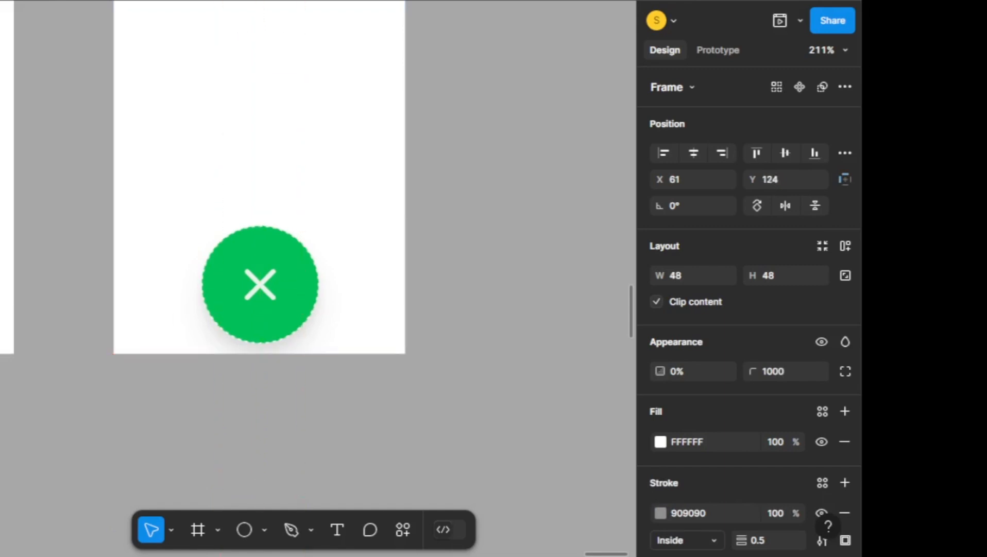
pyautogui.hotkey('shift', 'Down')
pyautogui.hotkey('shift', 'Down')
pyautogui.hotkey('shift', 'Down')
pyautogui.hotkey('shift', 'Down')
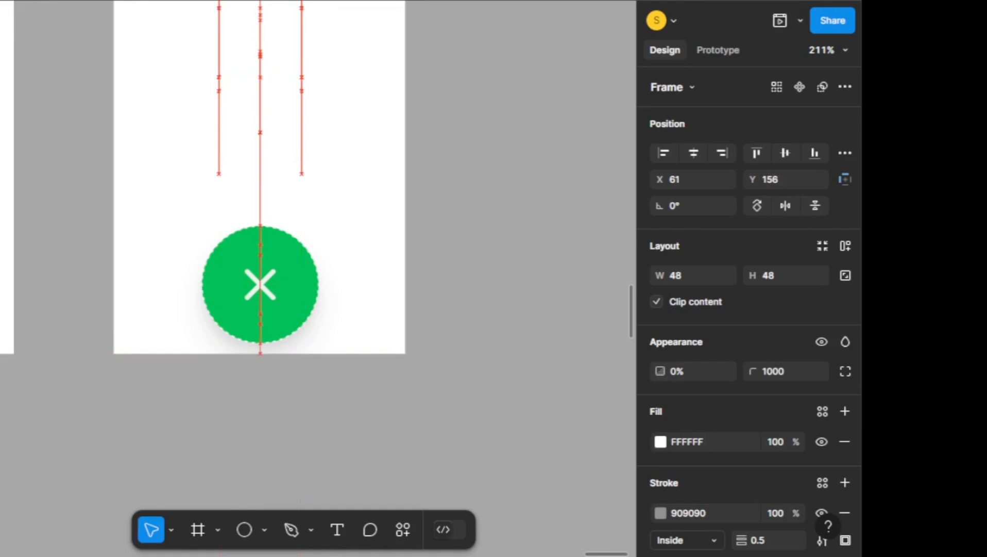
pyautogui.hotkey('shift', 'Down')
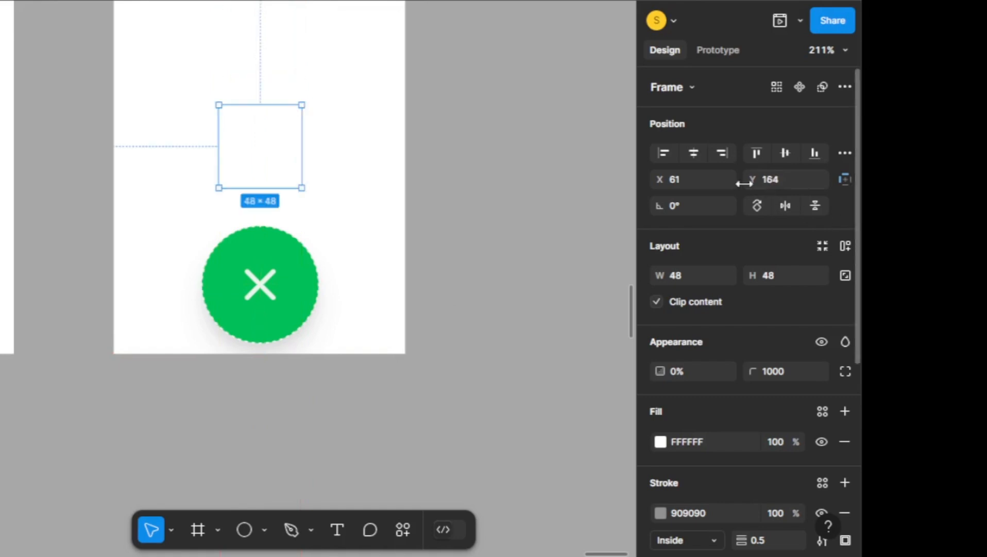
# Tidy the three transparent icon buttons above the green button into an evenly spaced vertical stack and set their opacity to 100%
pyautogui.keyDown('ctrl'); pyautogui.scroll(1, 436, 255); pyautogui.keyUp('ctrl')
pyautogui.scroll(3, 429, 277)
pyautogui.keyDown('shift'); pyautogui.click(230, 175); pyautogui.keyUp('shift')
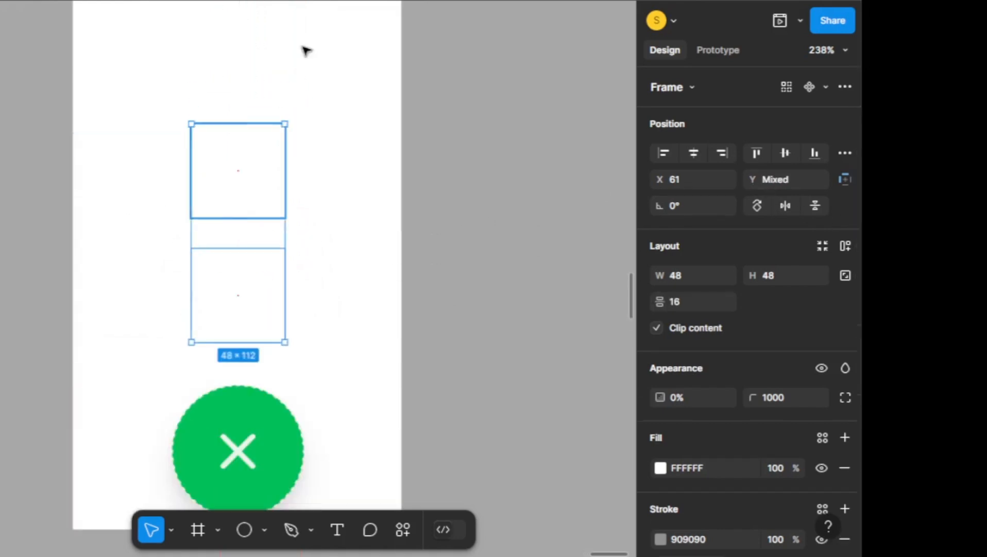
pyautogui.keyDown('shift'); pyautogui.click(254, 62); pyautogui.keyUp('shift')
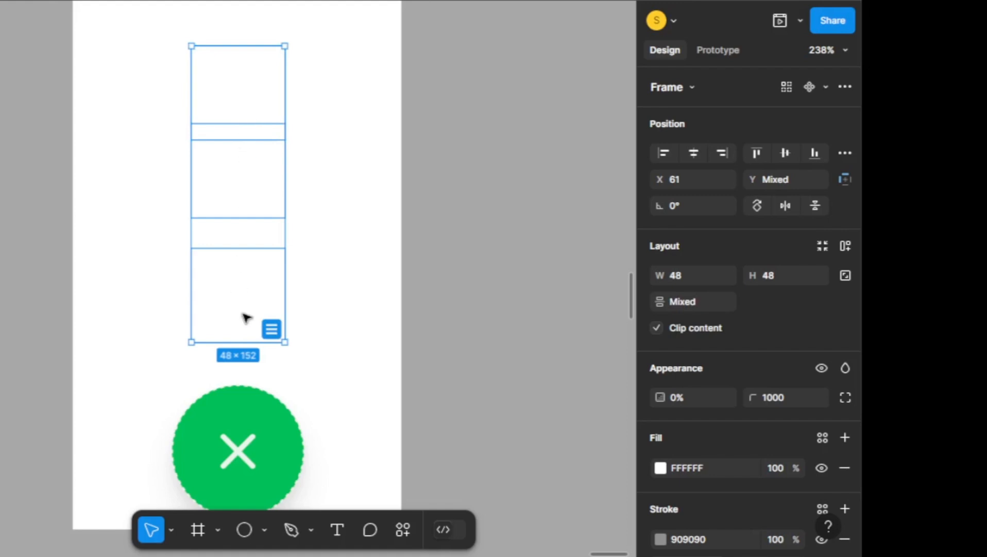
pyautogui.click(271, 328)
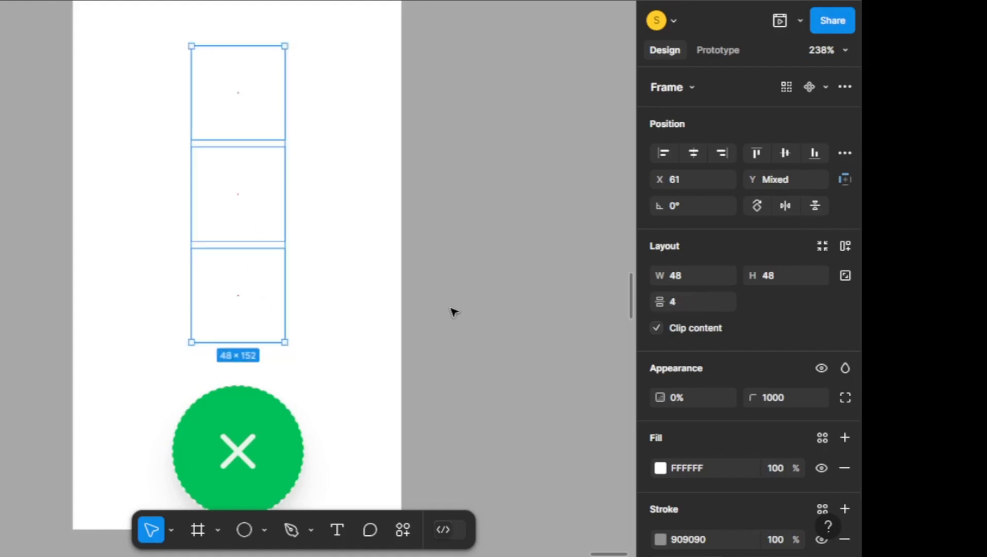
pyautogui.press('0')
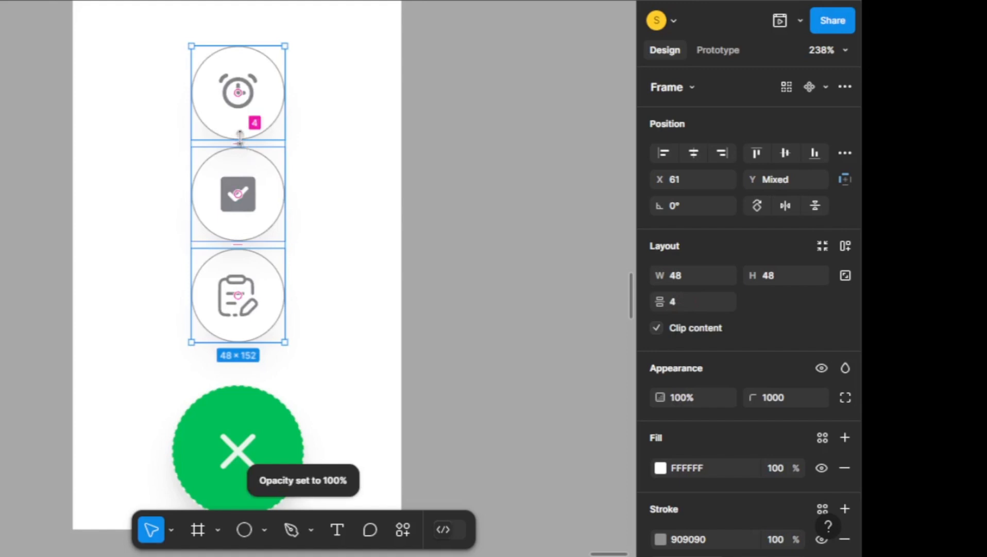
# Widen the vertical gaps between the three icon buttons to 16 and shift the stack up at X 62
pyautogui.scroll(1, 272, 148)
pyautogui.scroll(5, 273, 149)
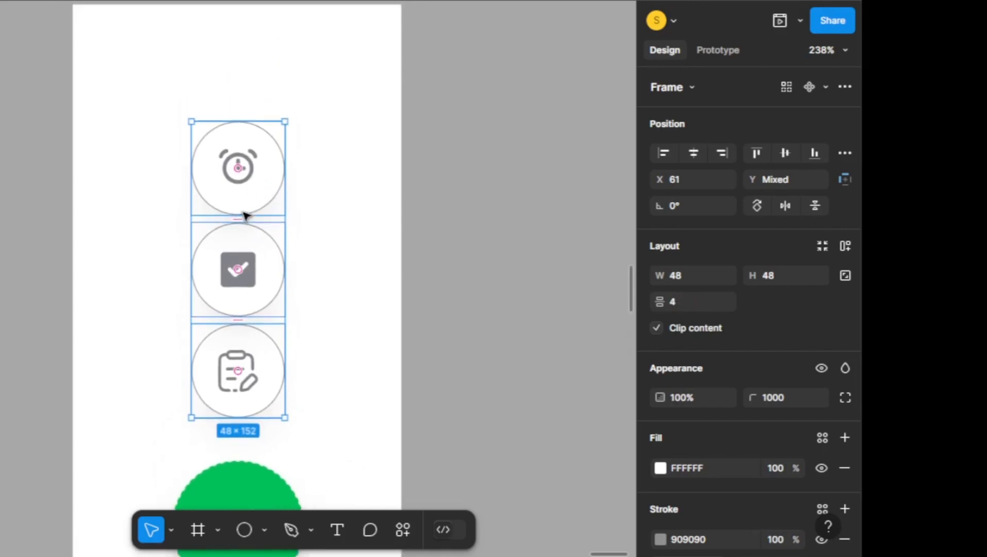
pyautogui.moveTo(239, 218); pyautogui.dragTo(238, 231)
pyautogui.moveTo(252, 182); pyautogui.dragTo(253, 97)
pyautogui.scroll(-5, 331, 95)
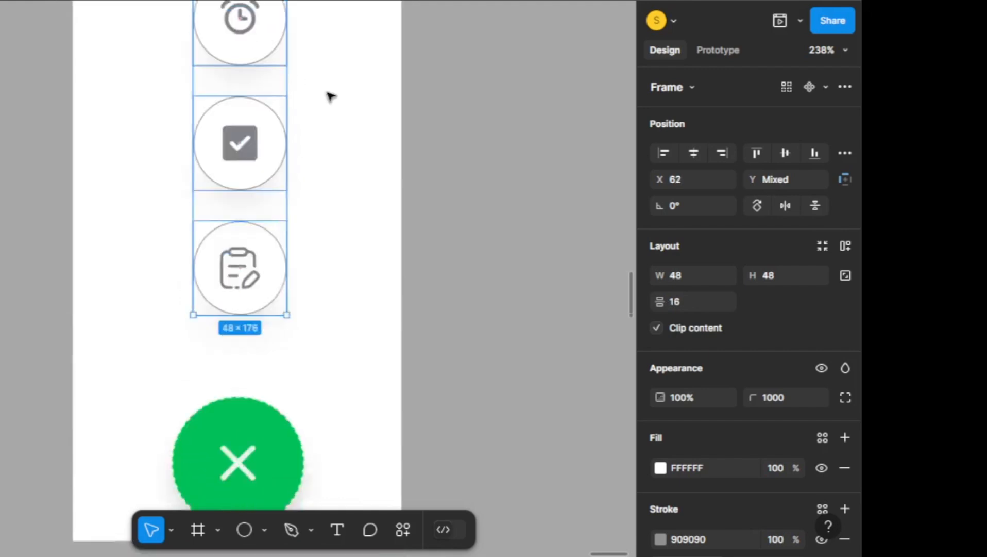
# Nudge the green close button up to Y 218, closer to the clipboard button
pyautogui.scroll(3, 315, 154)
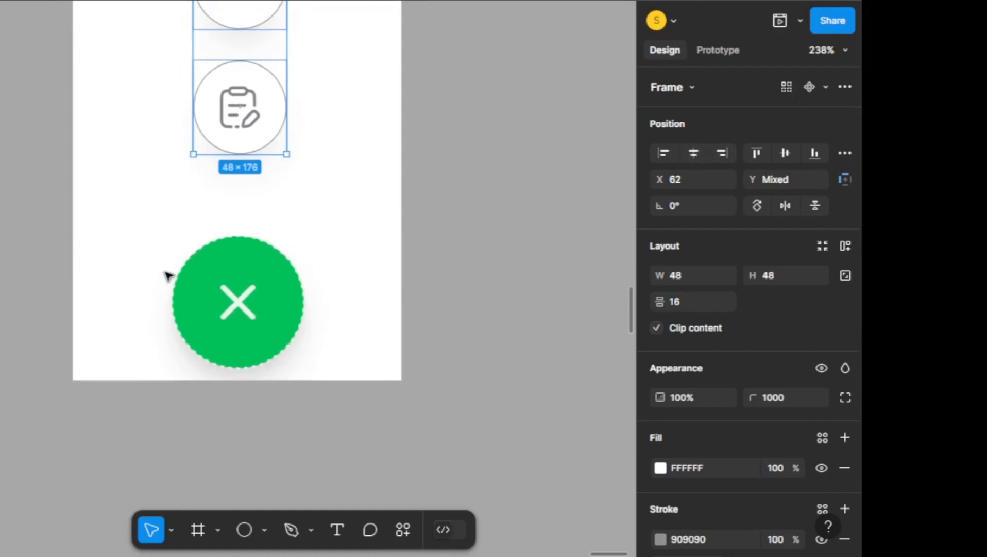
pyautogui.click(211, 266)
pyautogui.press('alt')
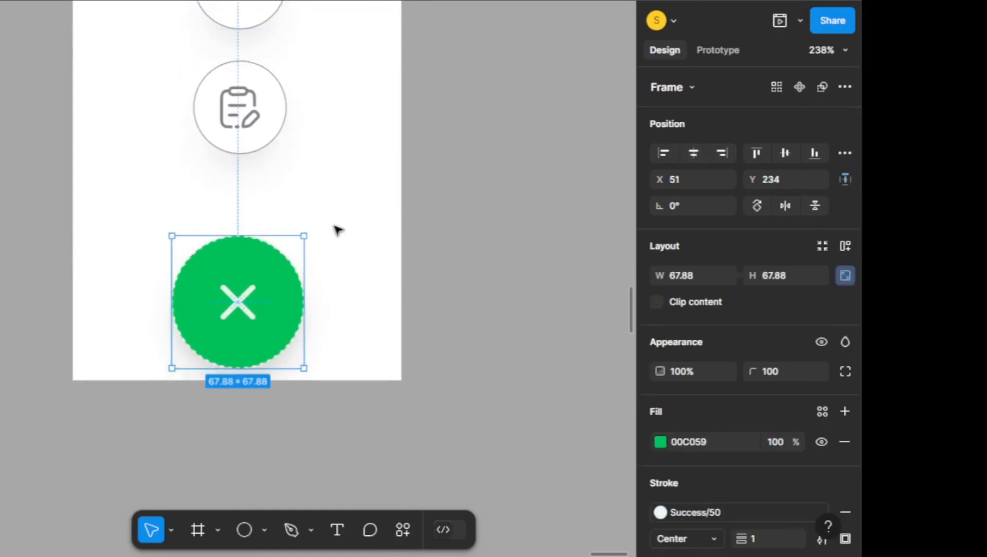
pyautogui.press('Up')
pyautogui.press('Up')
pyautogui.press('Up')
pyautogui.press('Up')
pyautogui.press('Up')
pyautogui.press('Up')
pyautogui.press('Up')
pyautogui.press('Up')
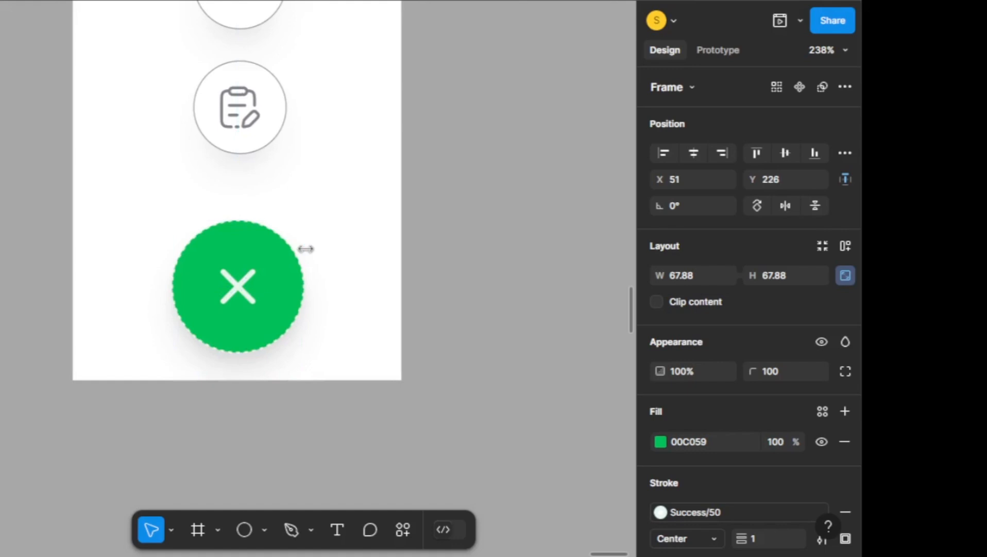
pyautogui.press('Up')
pyautogui.press('Up')
pyautogui.press('Up')
pyautogui.press('Up')
pyautogui.press('Up')
pyautogui.press('Up')
pyautogui.press('Up')
pyautogui.press('Up')
# Rename the duplicate frame as "Fab extended" and deselect it
pyautogui.scroll(-5, 307, 248)
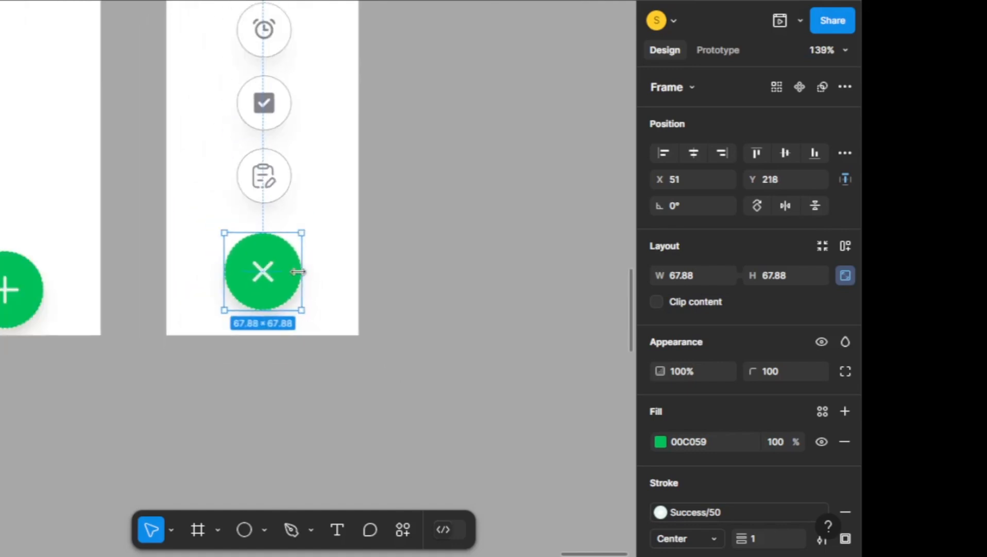
pyautogui.scroll(1, 369, 252)
pyautogui.scroll(3, 255, 343)
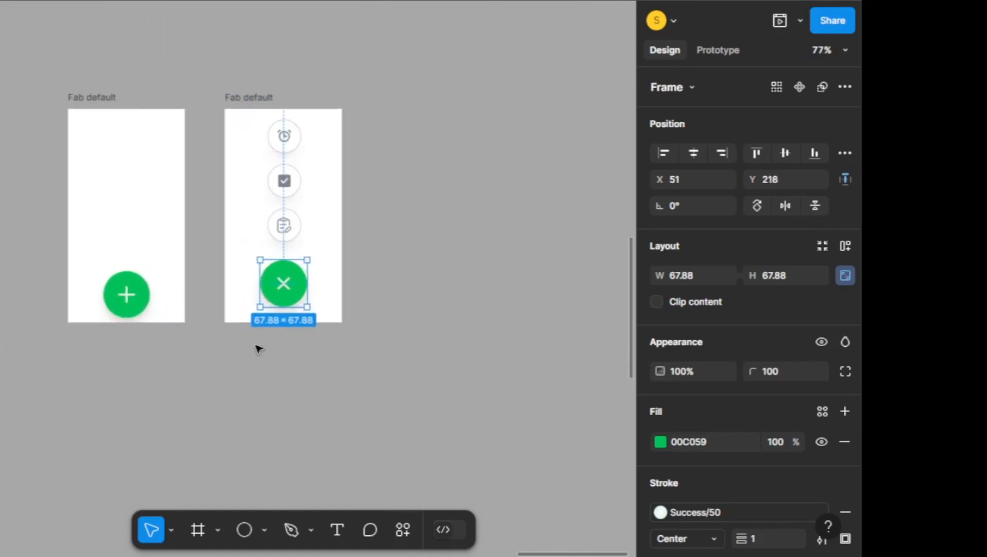
pyautogui.doubleClick(233, 43)
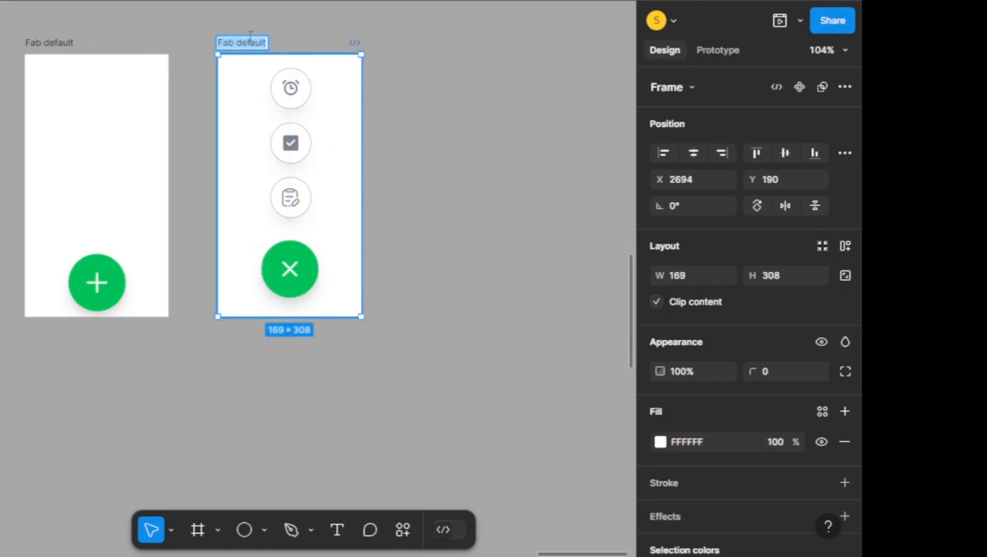
pyautogui.click(246, 42)
pyautogui.moveTo(237, 43); pyautogui.dragTo(278, 40)
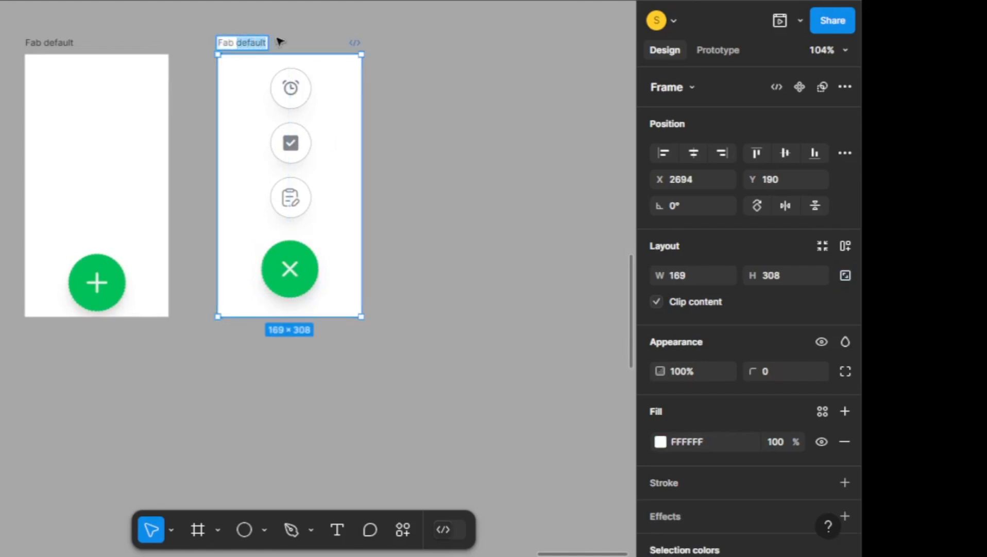
pyautogui.write('ex')
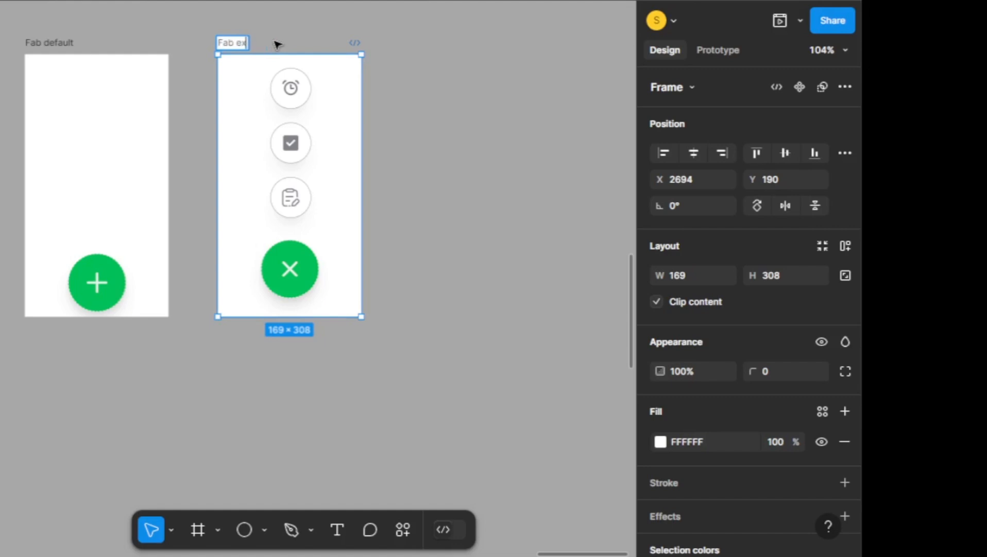
pyautogui.write('tended')
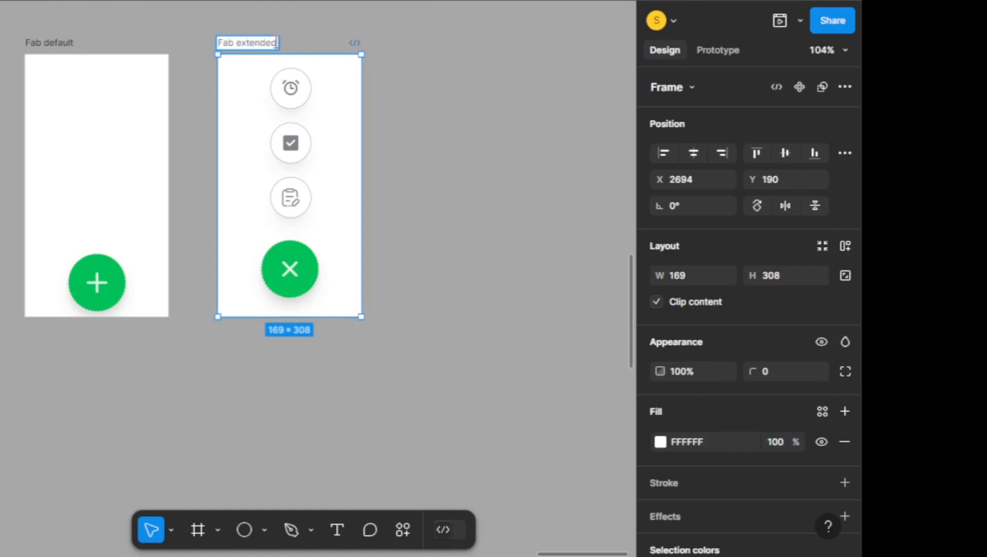
pyautogui.click(513, 222)
# Combine the Fab default and Fab extended frames into one component set
pyautogui.scroll(1, 472, 232)
pyautogui.scroll(-1, 469, 179)
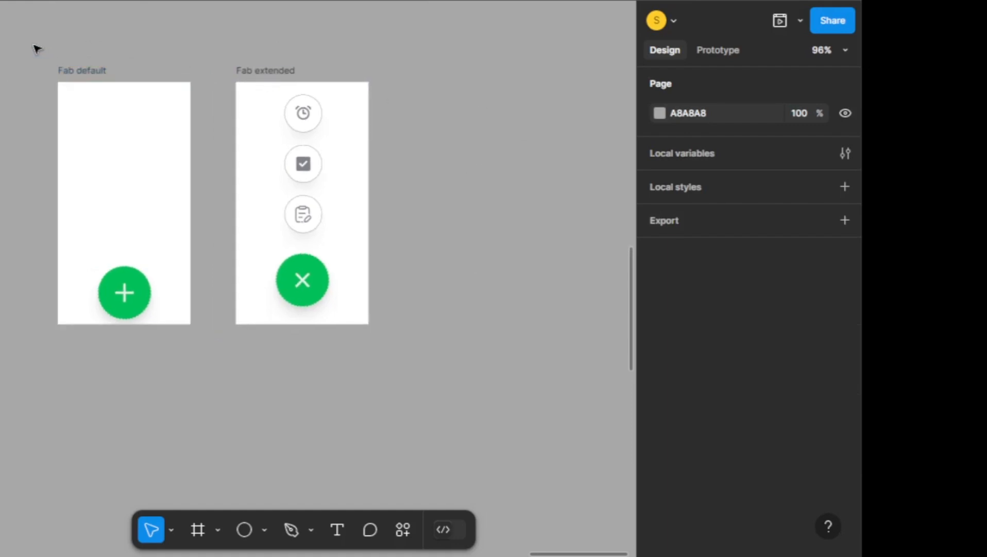
pyautogui.moveTo(33, 43); pyautogui.dragTo(572, 318)
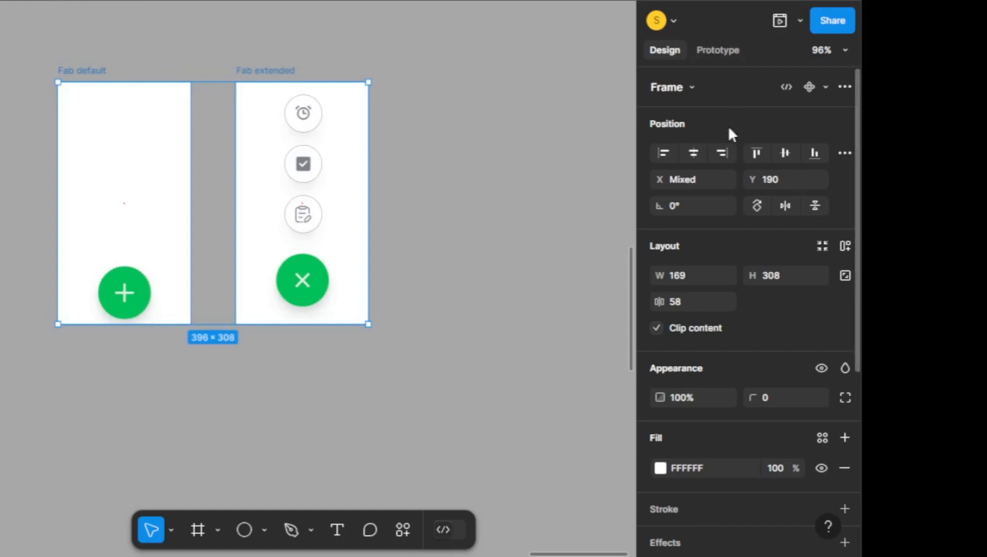
pyautogui.click(825, 88)
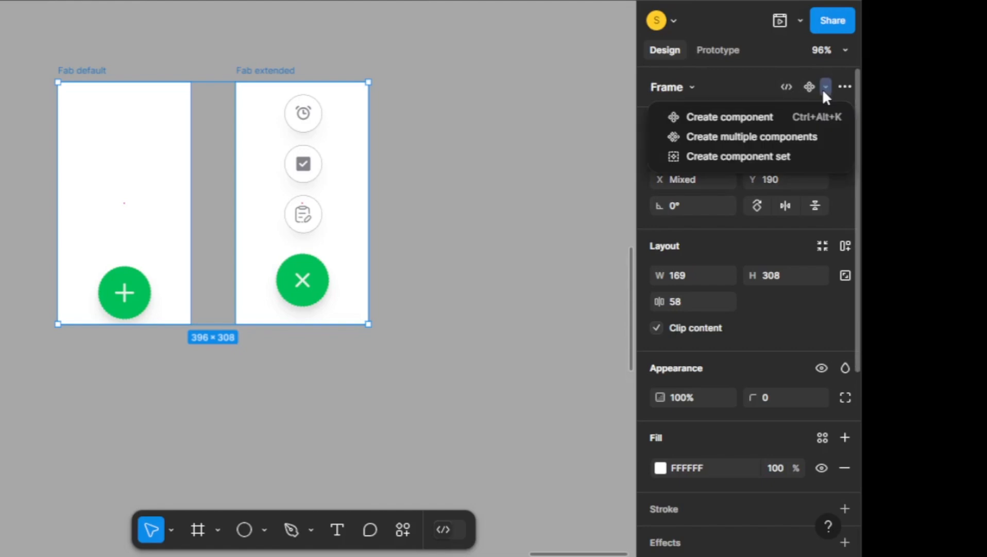
pyautogui.click(767, 155)
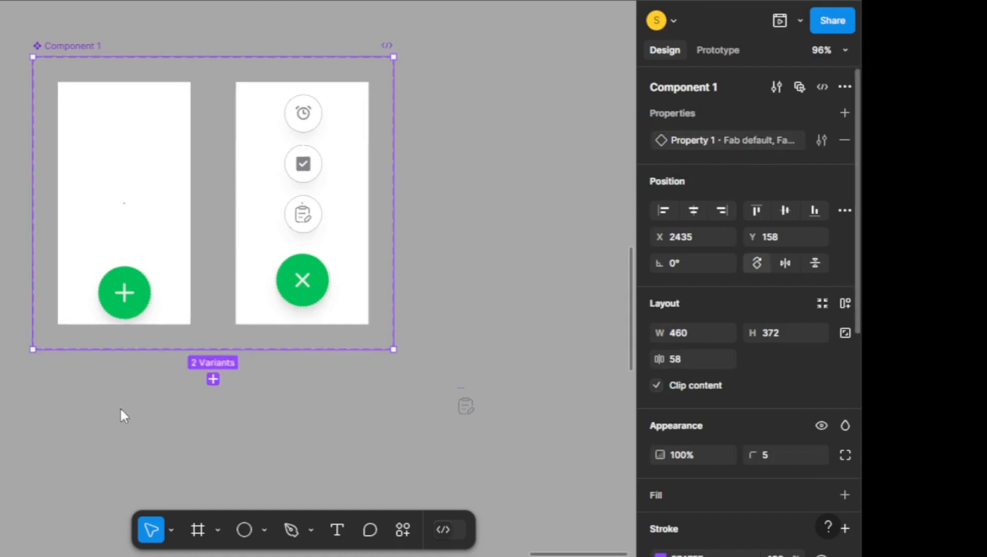
# Link the plus button in the default variant to Fab extended with an on-tap Change to interaction using Smart animate
pyautogui.scroll(-1, 216, 282)
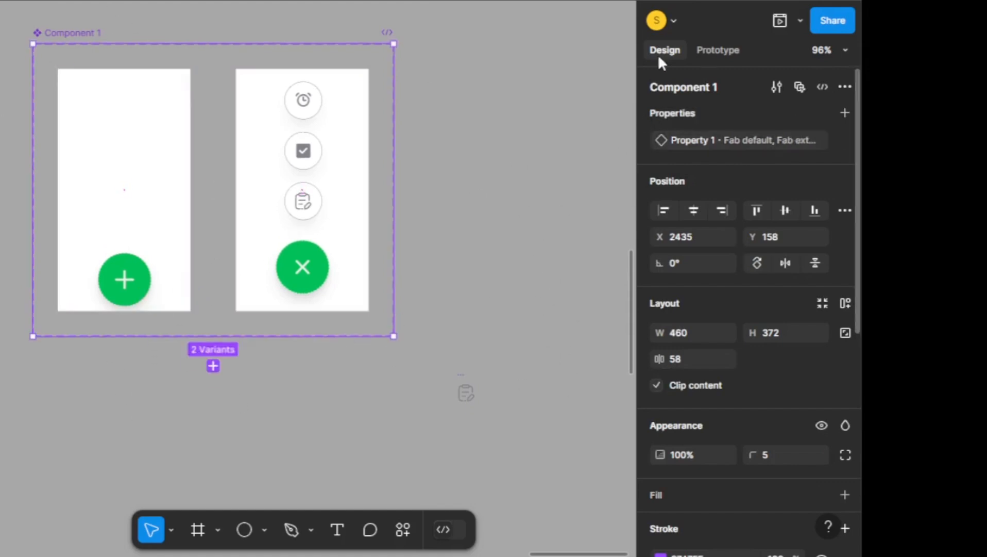
pyautogui.click(708, 44)
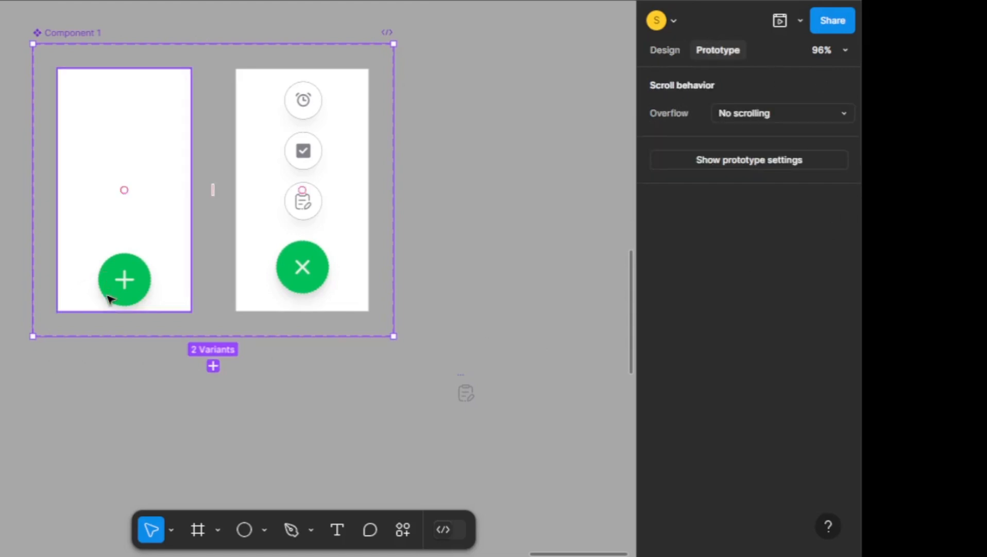
pyautogui.scroll(5, 109, 296)
pyautogui.scroll(3, 109, 299)
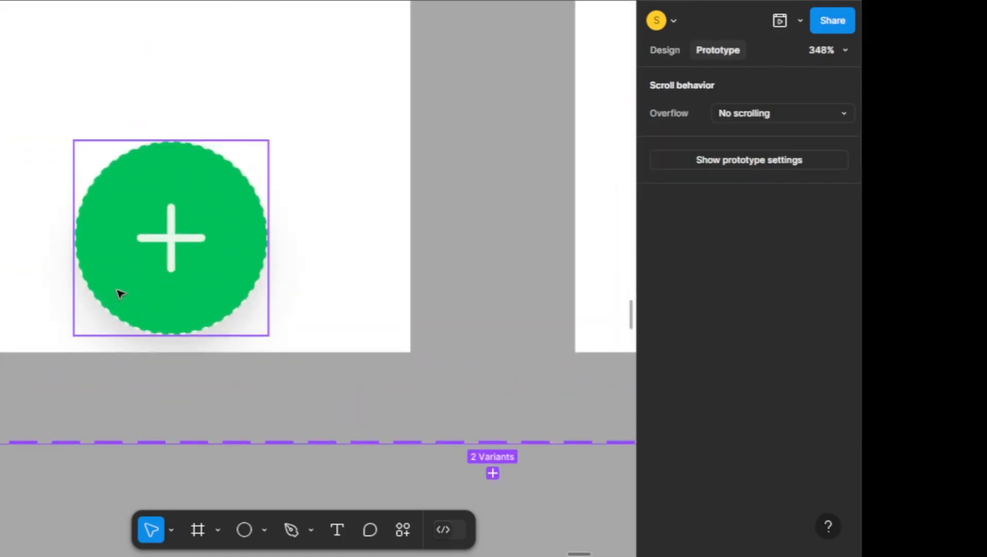
pyautogui.click(119, 293)
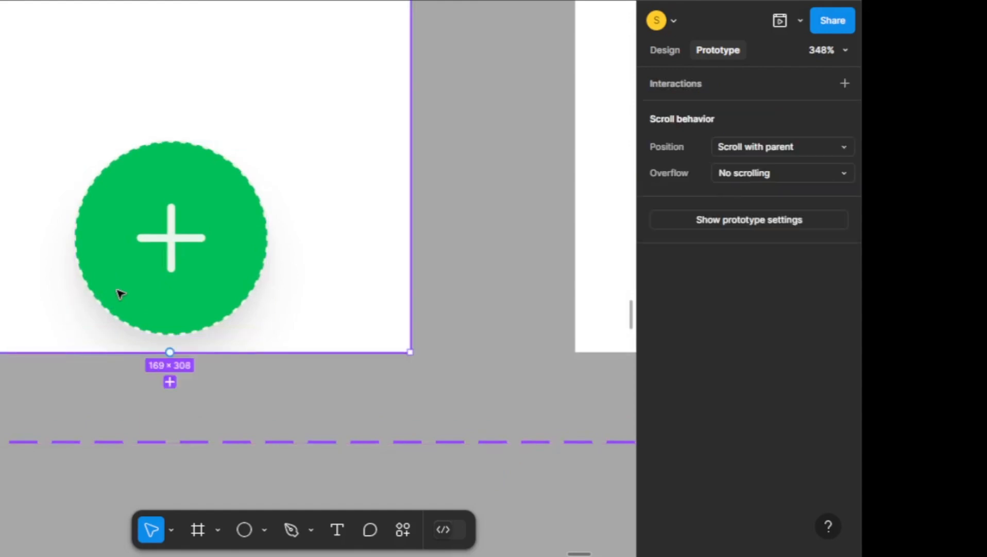
pyautogui.click(119, 278)
pyautogui.scroll(-3, 119, 278)
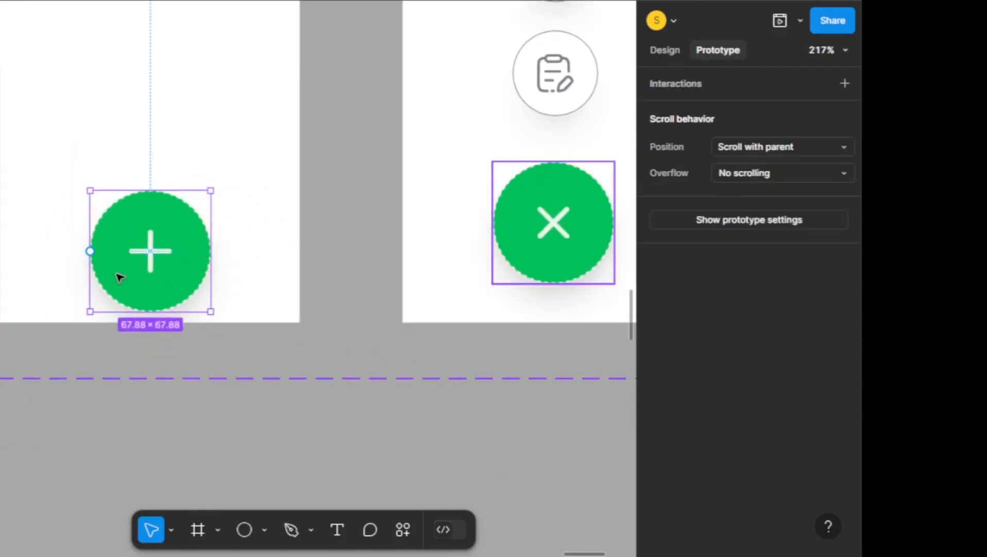
pyautogui.scroll(-2, 119, 278)
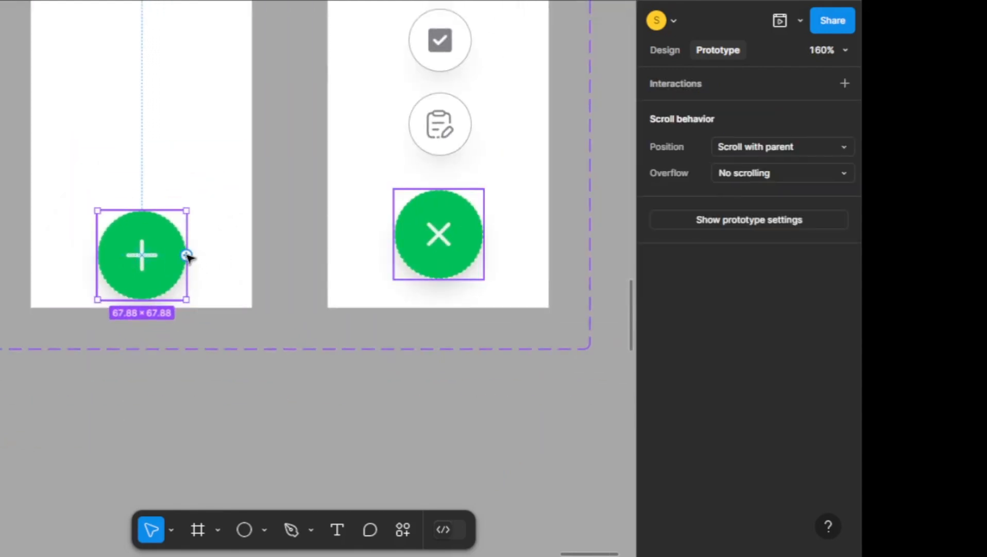
pyautogui.moveTo(188, 255); pyautogui.dragTo(363, 243)
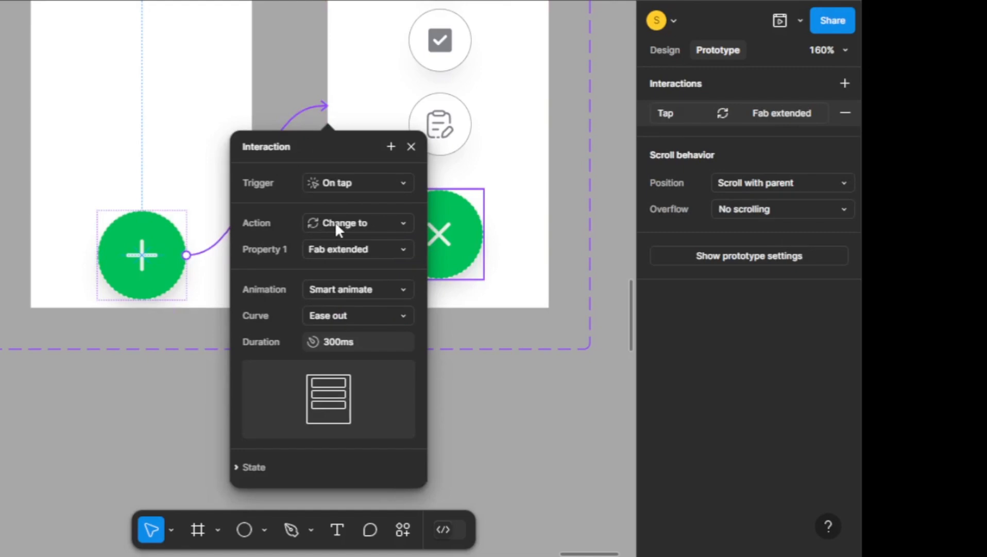
pyautogui.click(347, 341)
pyautogui.click(377, 343)
pyautogui.click(358, 193)
pyautogui.click(474, 407)
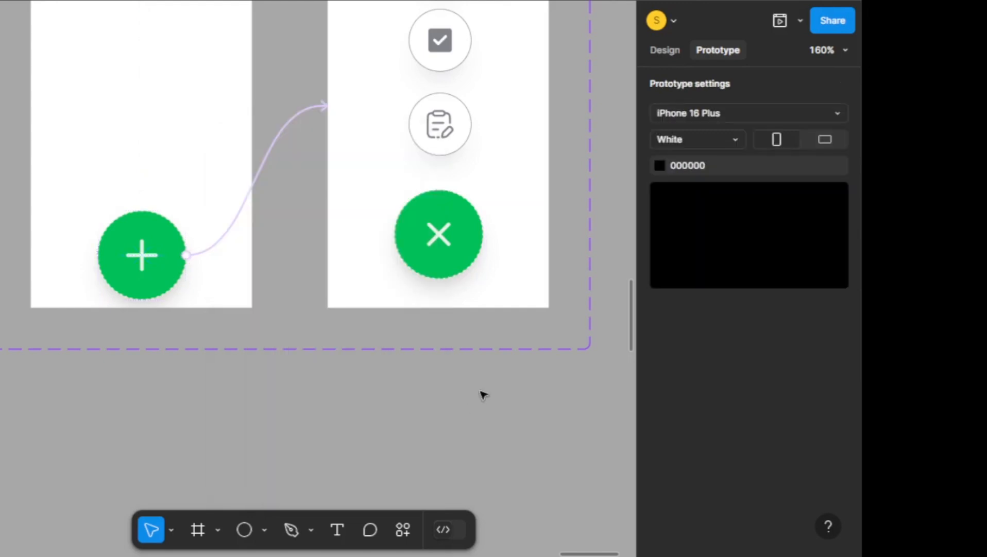
# Link the close icon in the extended variant back to Fab default with an on-tap Change to interaction using Smart animate
pyautogui.click(447, 241)
pyautogui.doubleClick(446, 240)
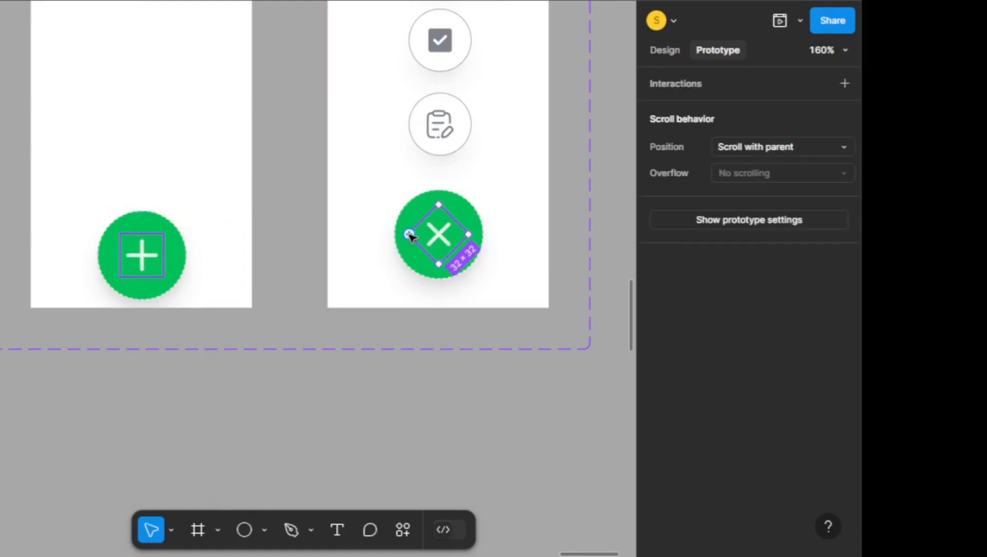
pyautogui.moveTo(409, 233); pyautogui.dragTo(145, 211)
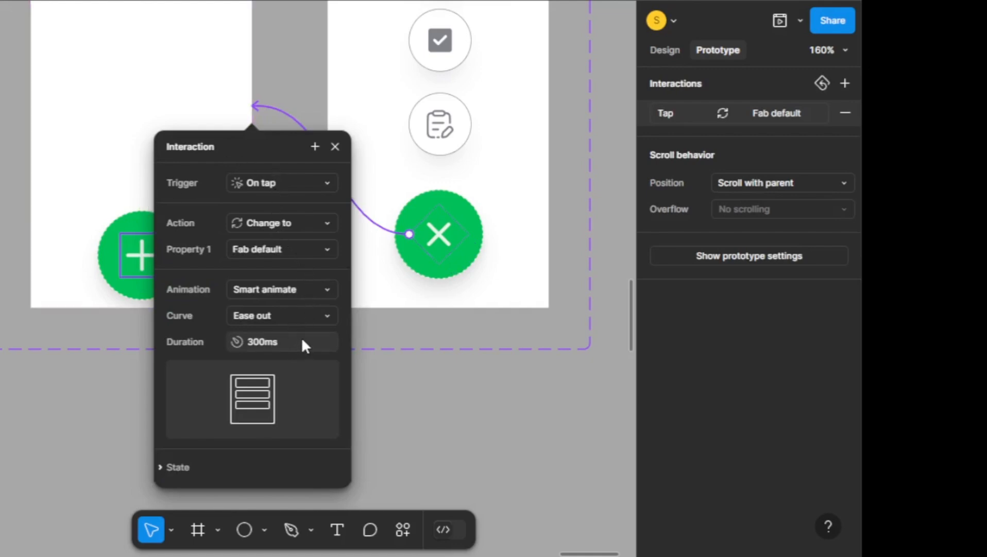
# Set the duration of the close icon's interaction to 600 ms
pyautogui.click(261, 340)
pyautogui.moveTo(264, 341); pyautogui.dragTo(240, 339)
pyautogui.write('600')
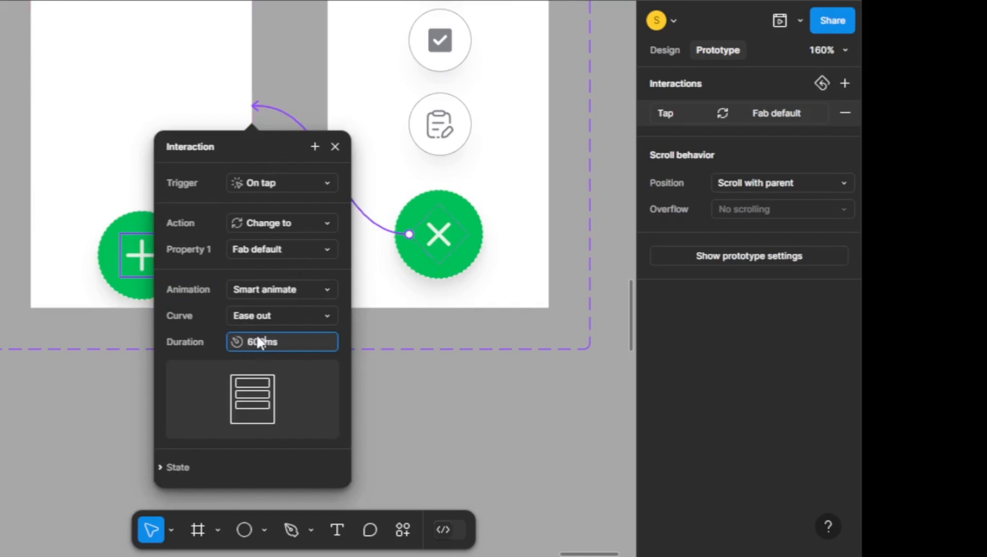
pyautogui.click(166, 352)
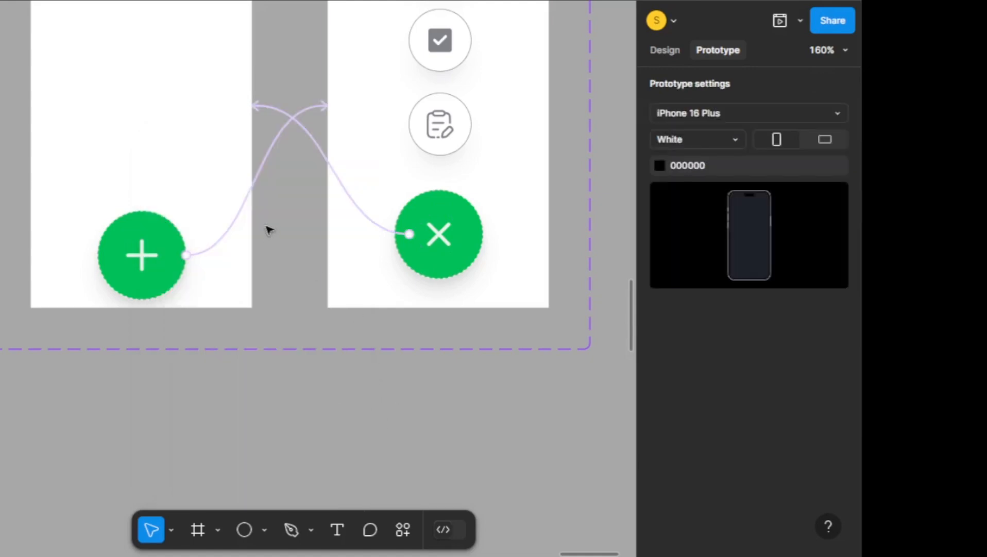
# Set the duration of the plus button's interaction to Fab extended to 600 ms
pyautogui.click(238, 215)
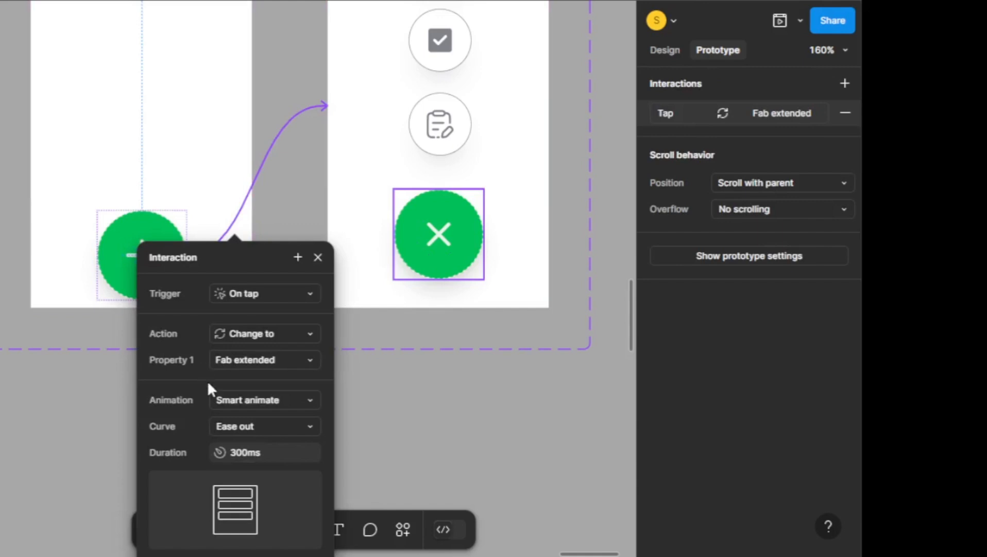
pyautogui.click(251, 448)
pyautogui.press('Return')
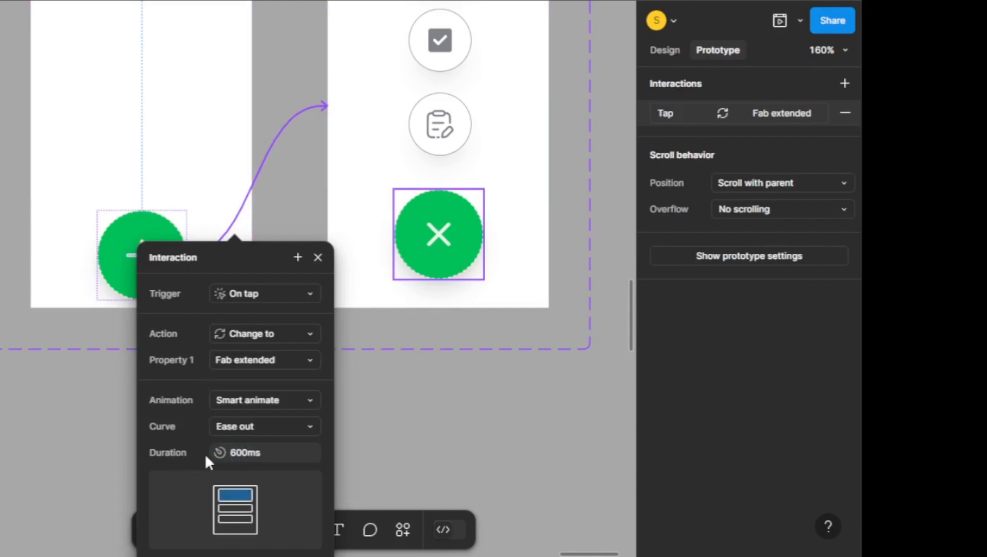
pyautogui.click(374, 419)
# Set the white fill opacity of both the default and extended variants to 0%
pyautogui.scroll(5, 374, 419)
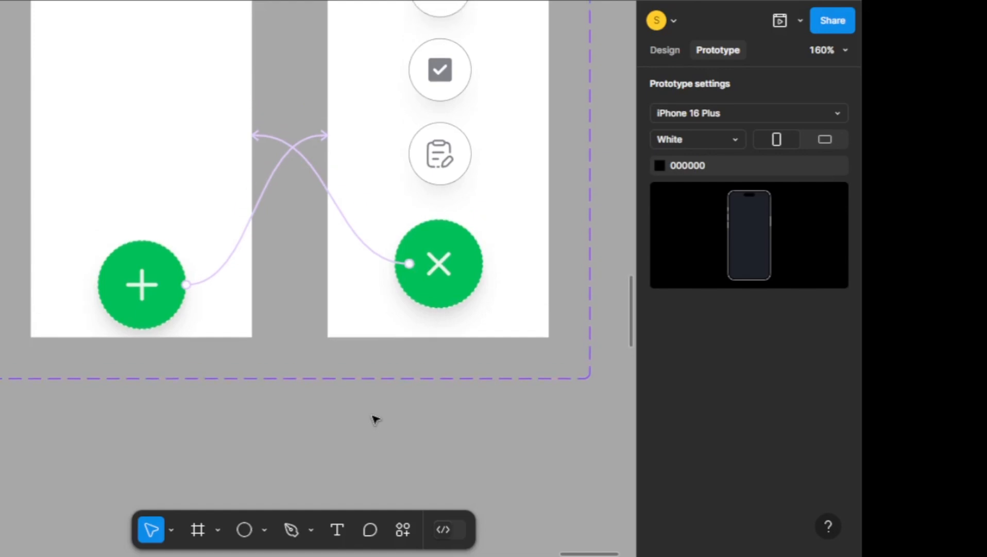
pyautogui.scroll(-2, 212, 301)
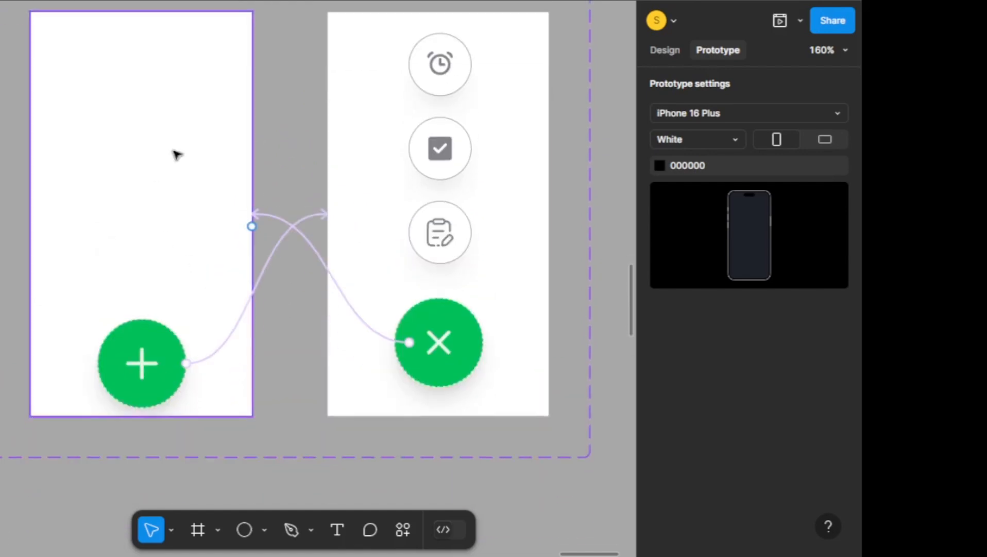
pyautogui.click(664, 52)
pyautogui.click(88, 182)
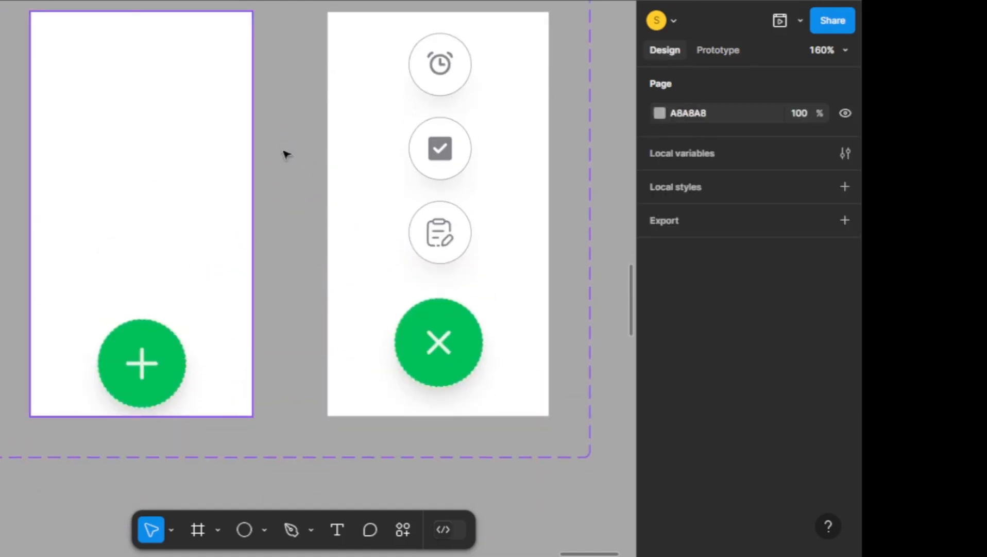
pyautogui.keyDown('shift'); pyautogui.click(372, 171); pyautogui.keyUp('shift')
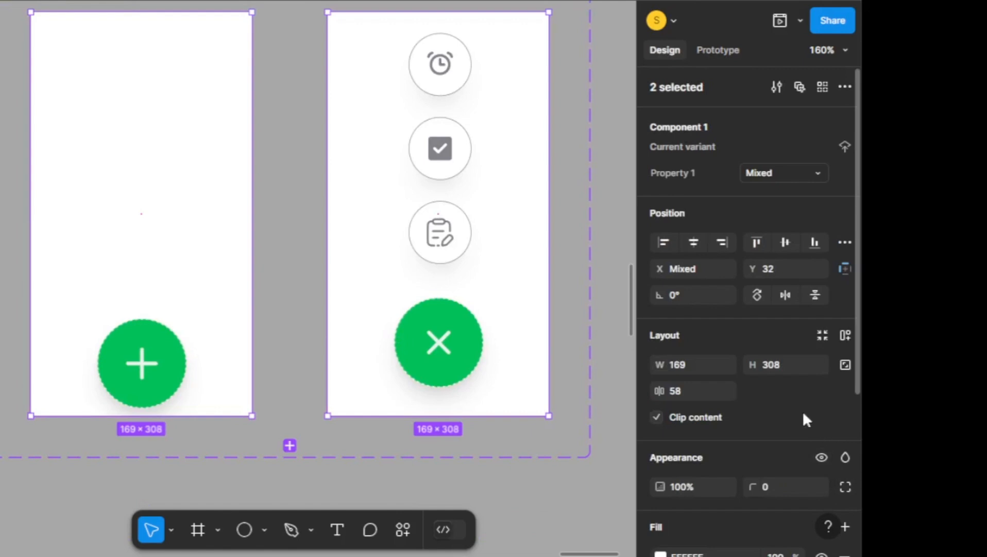
pyautogui.scroll(1, 321, 248)
pyautogui.scroll(1, 321, 247)
pyautogui.scroll(-5, 839, 389)
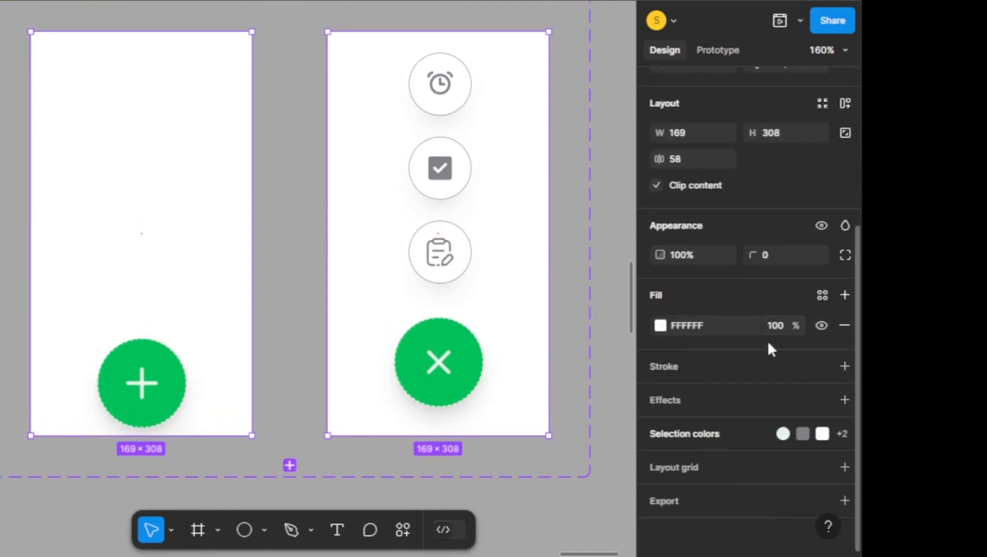
pyautogui.click(772, 330)
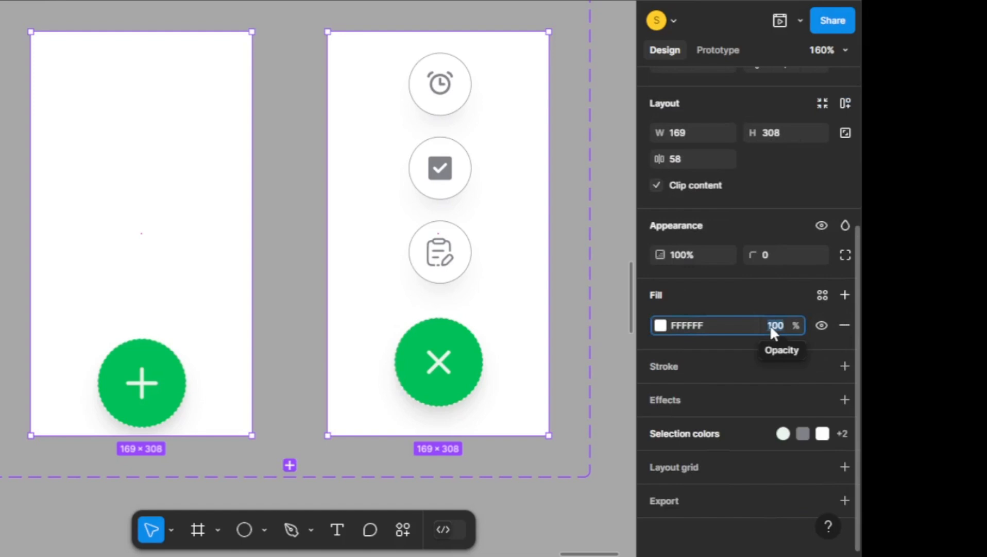
pyautogui.write('0')
pyautogui.press('Return')
# Rename the component set as "FAB Component"
pyautogui.scroll(-4, 326, 220)
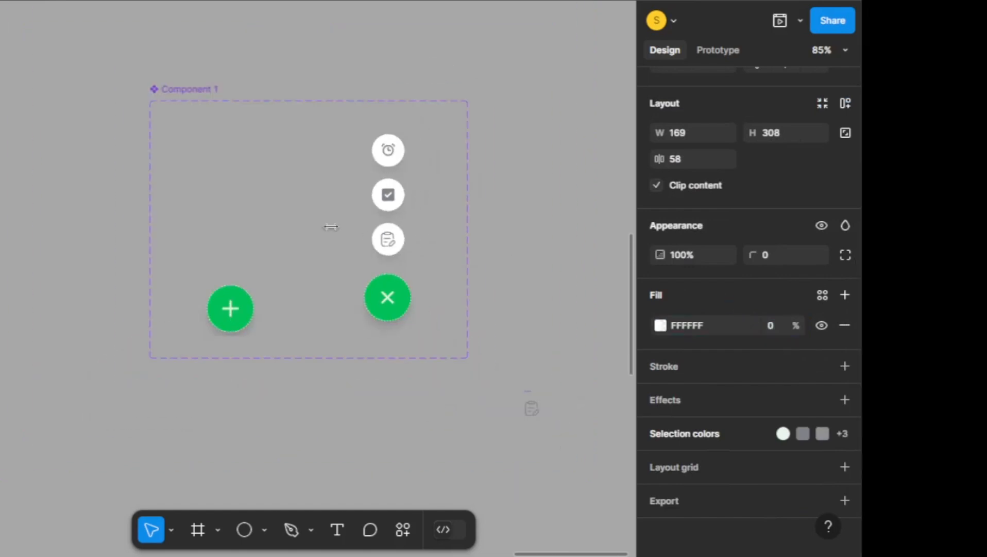
pyautogui.doubleClick(183, 91)
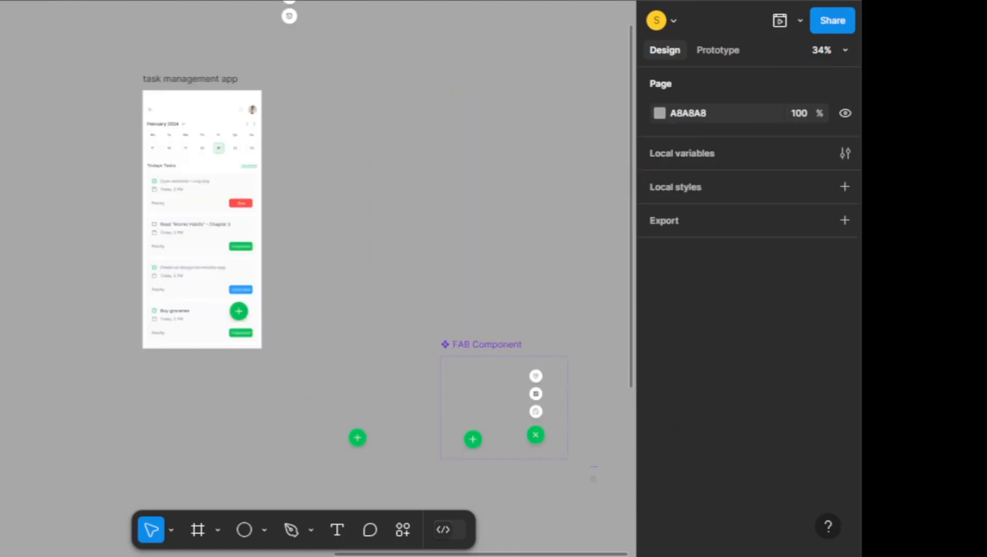
# Shift the FAB Component instance on the task management app screen slightly to the right, to X 254
pyautogui.scroll(10, 145, 309)
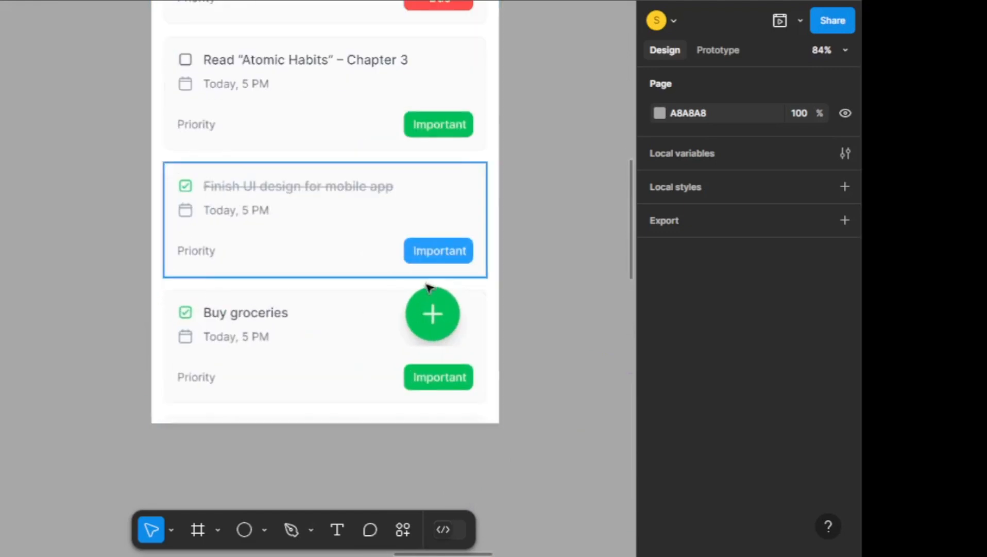
pyautogui.click(439, 299)
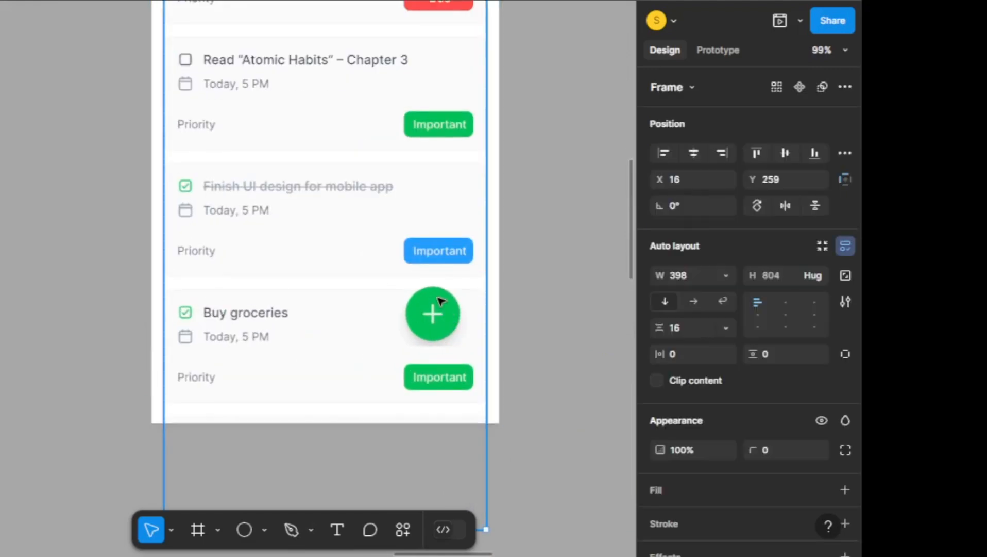
pyautogui.doubleClick(440, 312)
pyautogui.scroll(1, 544, 249)
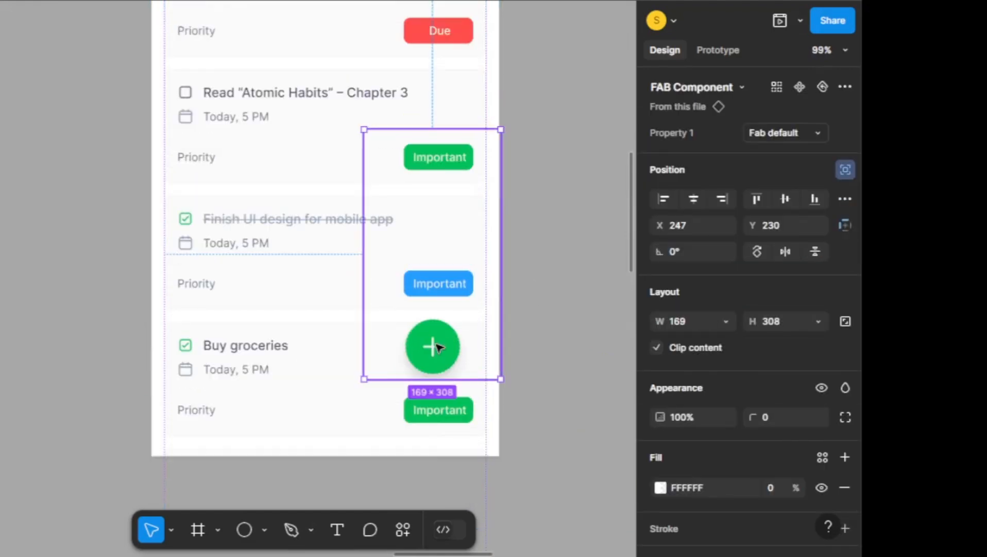
pyautogui.moveTo(435, 346); pyautogui.dragTo(441, 346)
pyautogui.scroll(1, 330, 294)
pyautogui.scroll(-2, 330, 293)
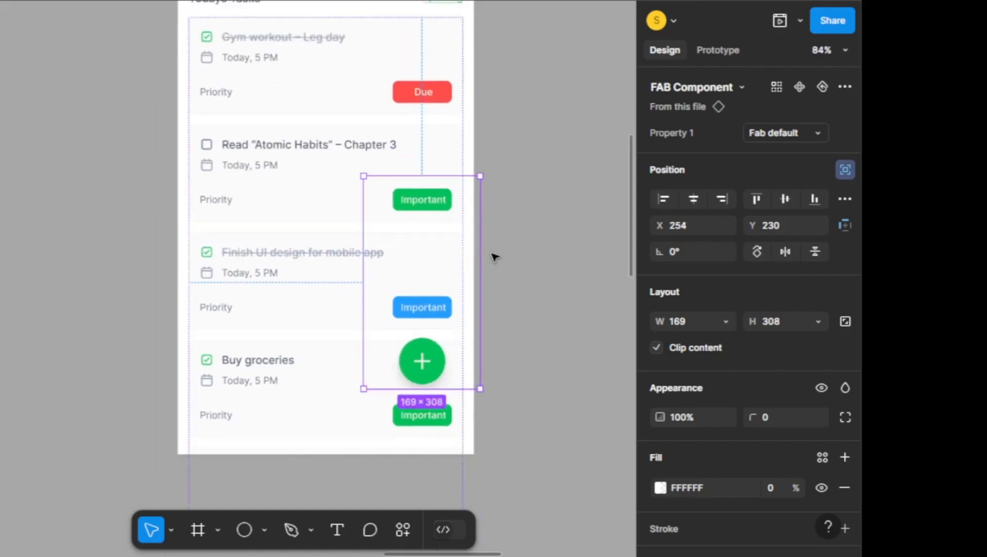
# Open a prototype preview of the task management app frame
pyautogui.scroll(5, 432, 256)
pyautogui.scroll(-3, 419, 252)
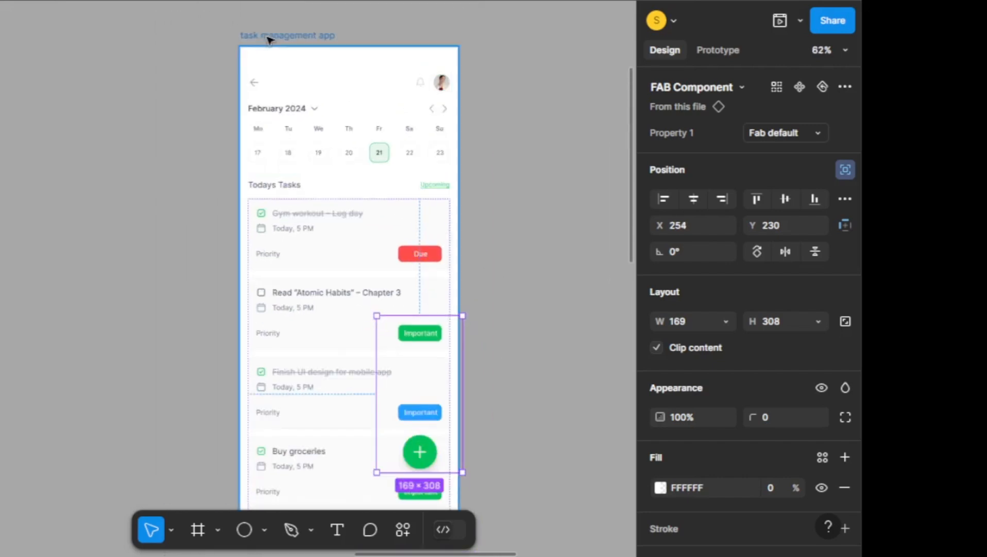
pyautogui.click(237, 33)
pyautogui.scroll(-1, 480, 129)
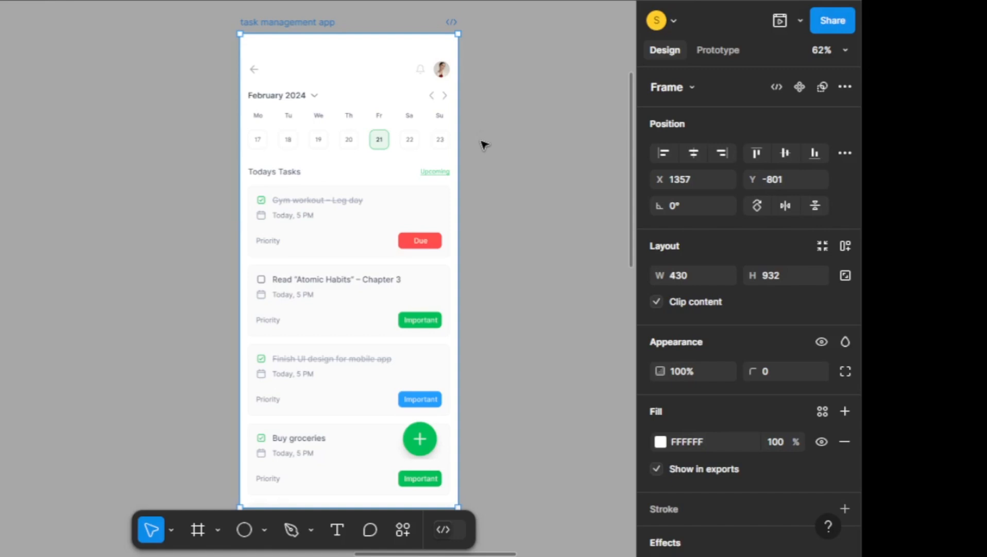
pyautogui.scroll(-1, 483, 143)
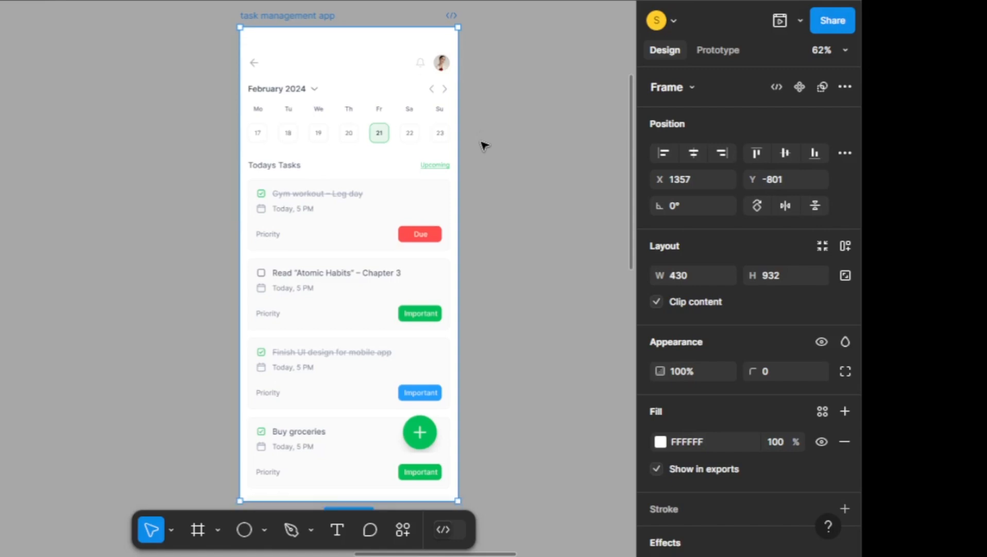
pyautogui.click(780, 20)
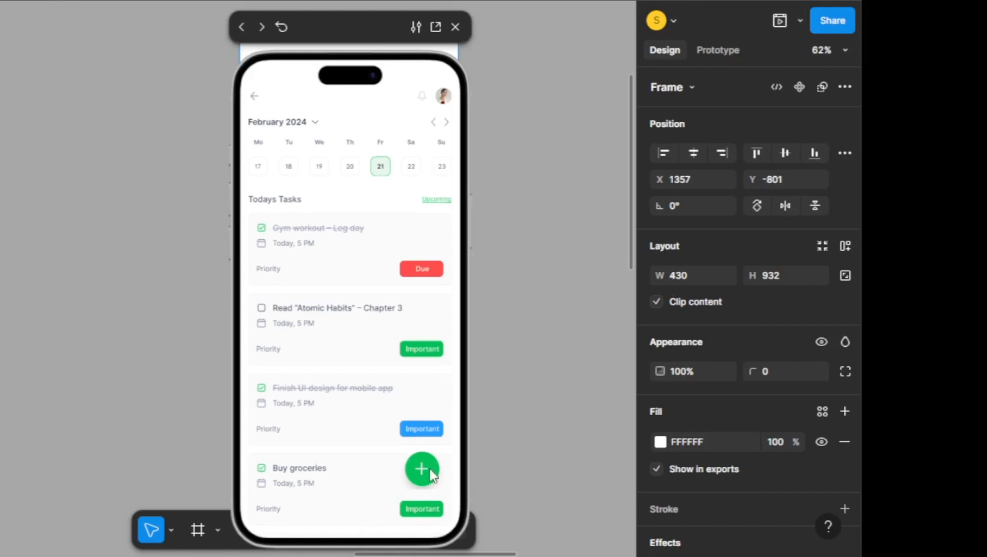
# Test the floating action button in the preview by expanding and collapsing it several times, finishing with it expanded
pyautogui.click(429, 474)
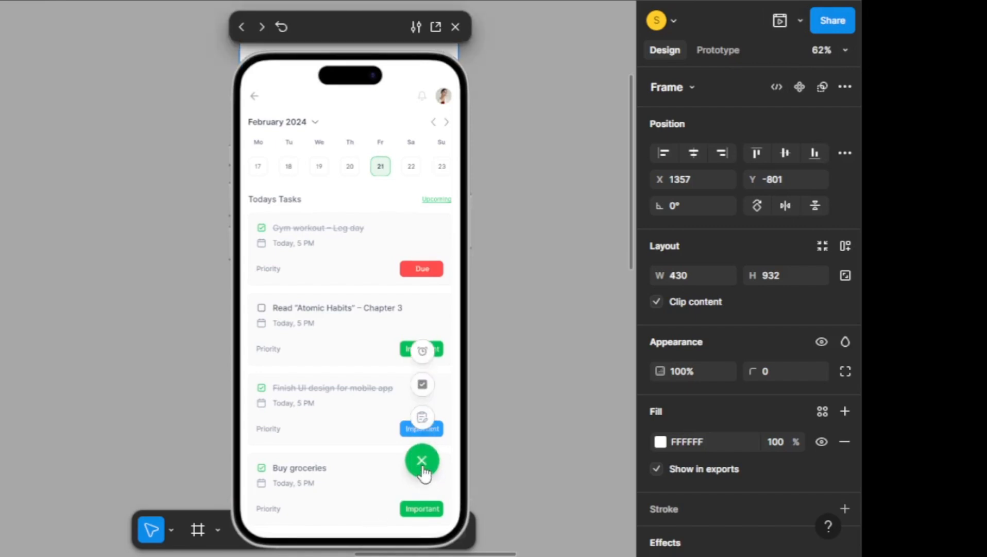
pyautogui.click(424, 472)
pyautogui.click(423, 472)
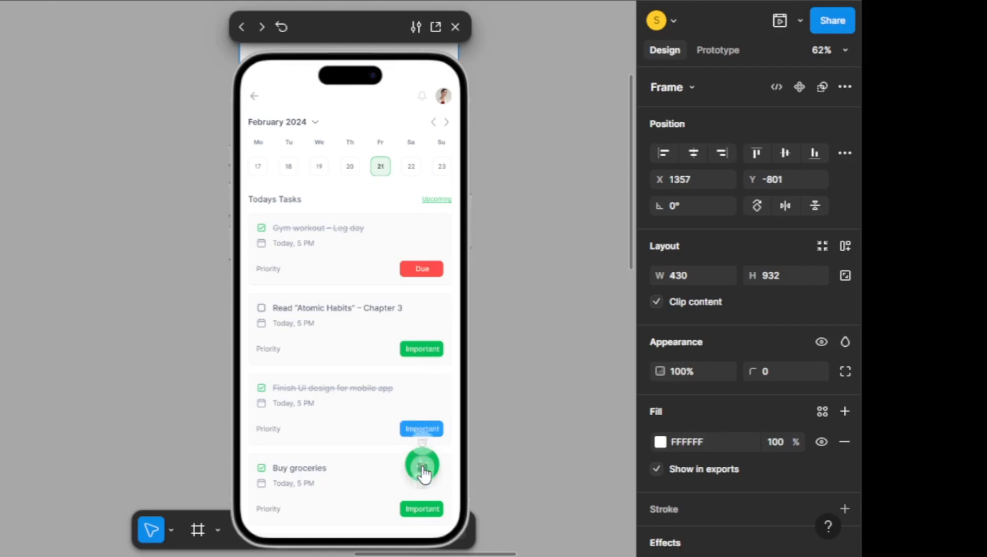
pyautogui.click(423, 473)
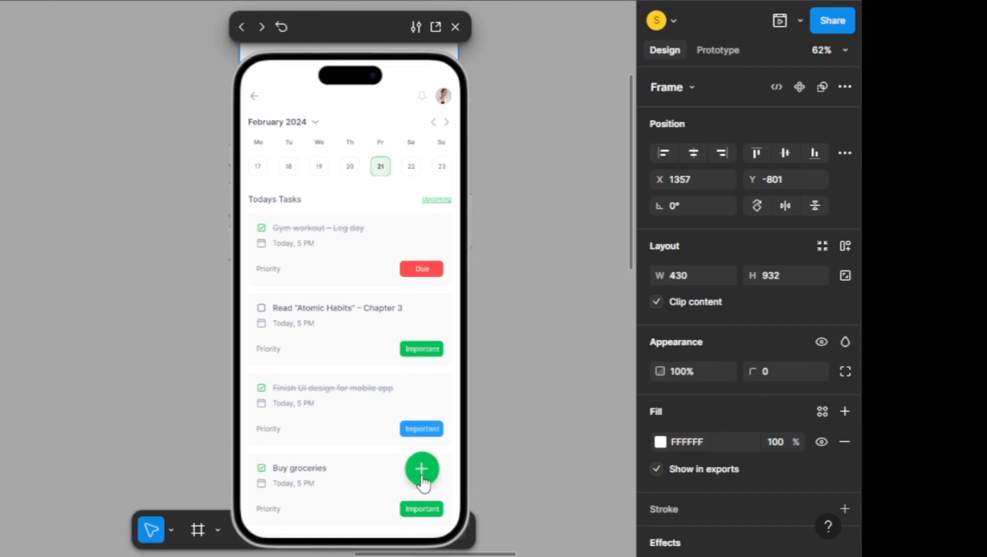
pyautogui.click(423, 474)
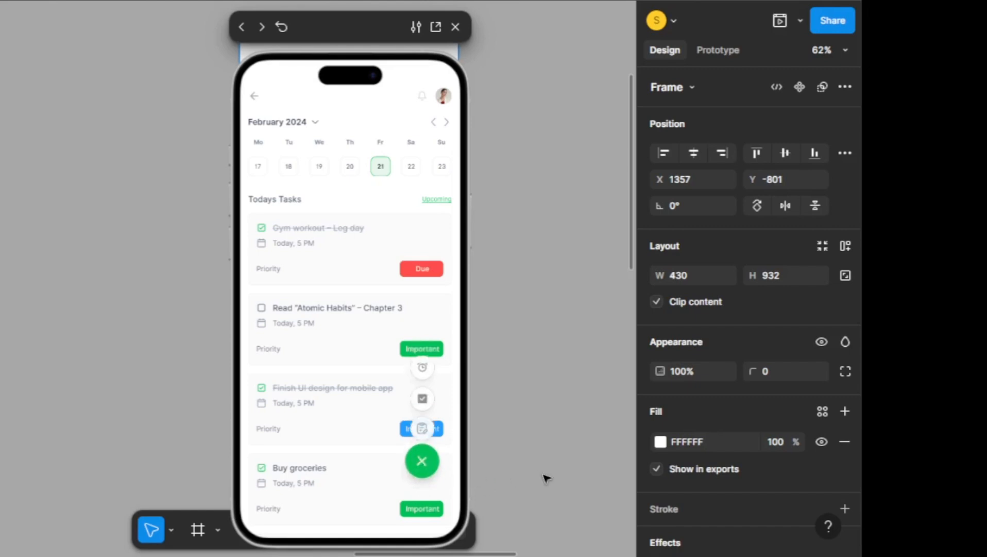
pyautogui.click(422, 460)
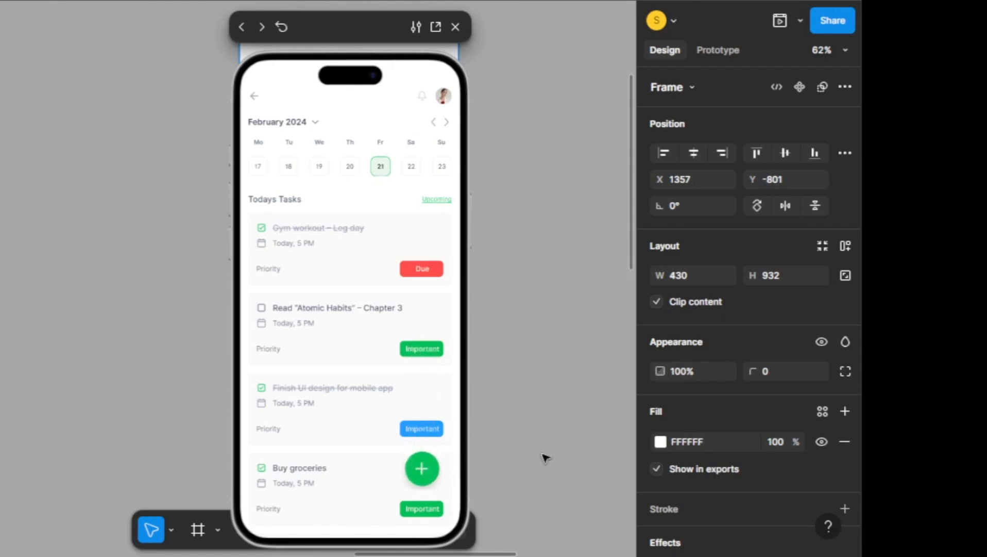
pyautogui.click(420, 477)
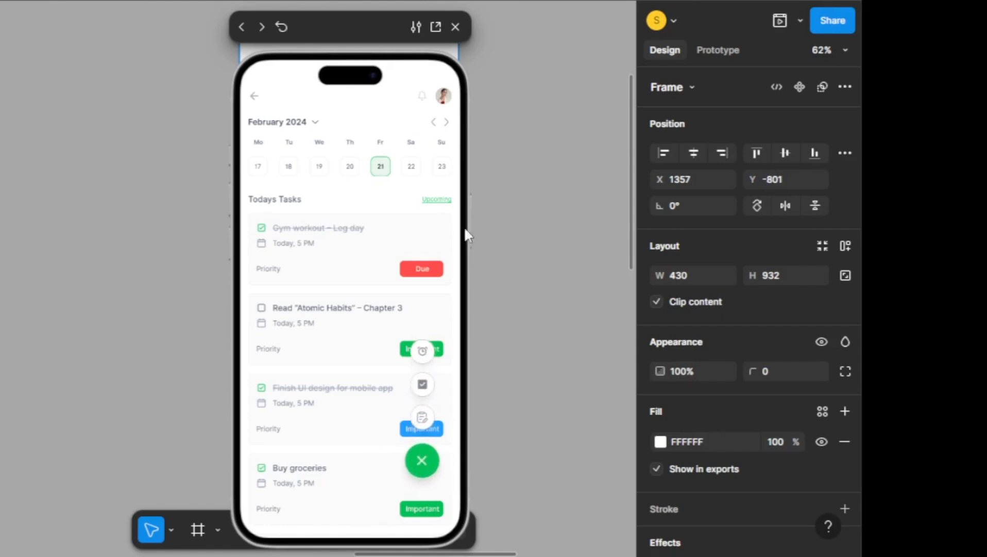